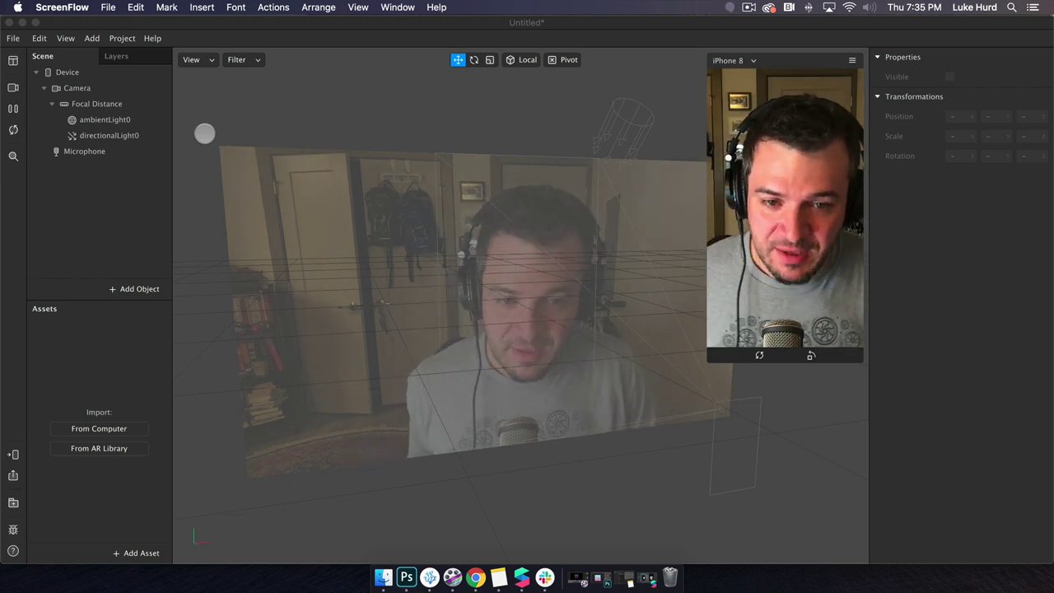
Step: Insert a Face Tracker, then inspect the Device, Camera and Focal Distance entries
{"action": "left_click", "coordinate": [140, 288]}
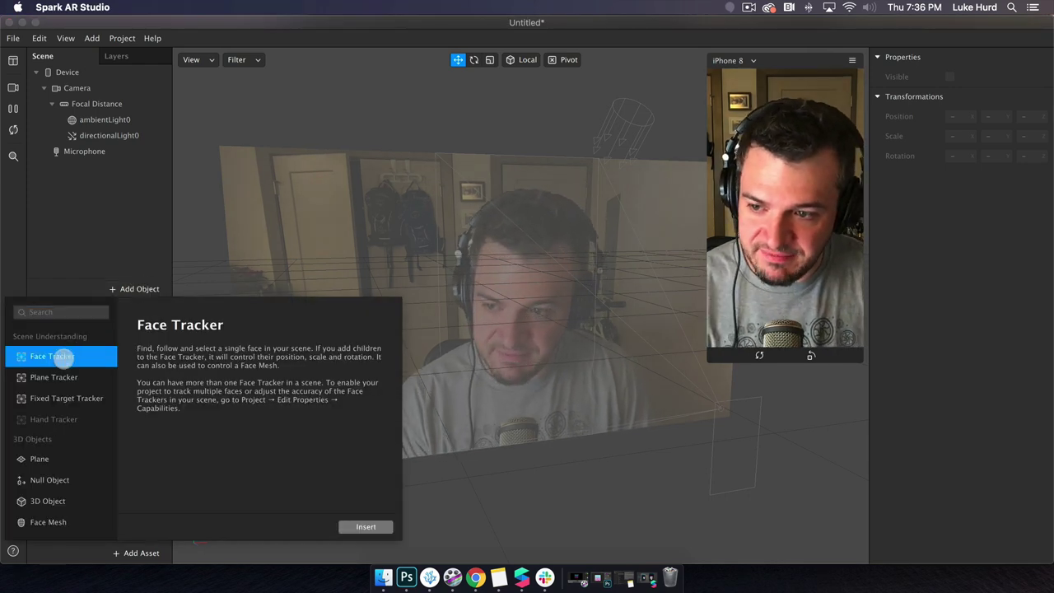
{"action": "left_click", "coordinate": [371, 529]}
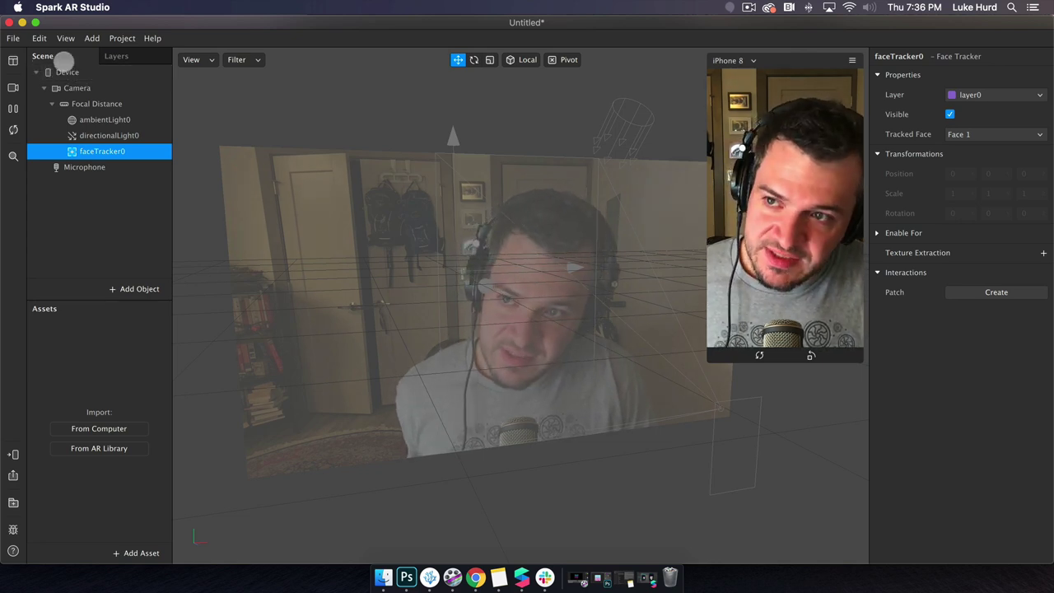
{"action": "left_click", "coordinate": [69, 72]}
{"action": "left_click", "coordinate": [105, 88]}
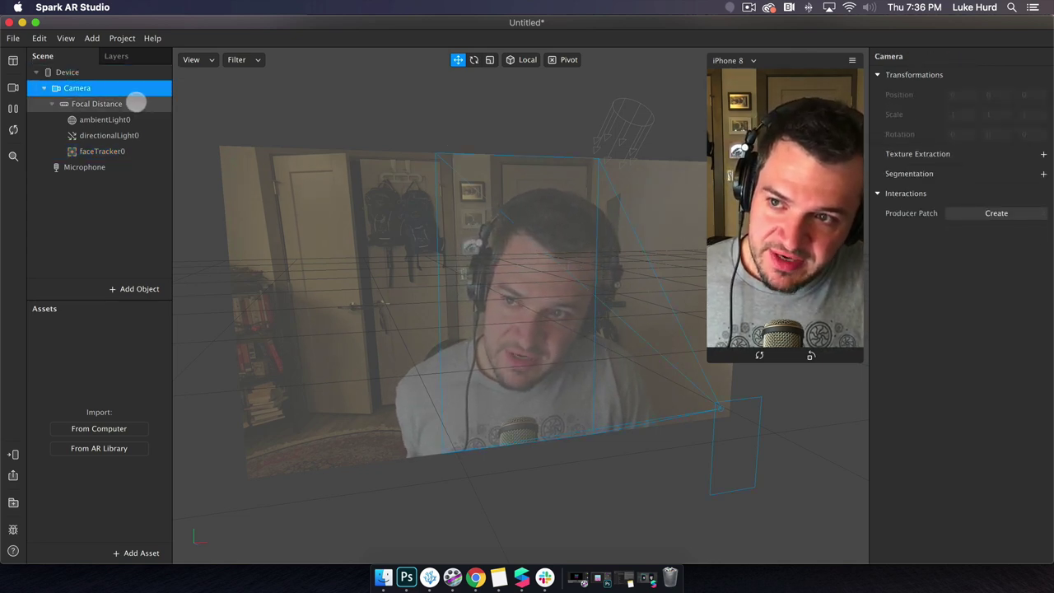
{"action": "left_click", "coordinate": [135, 103]}
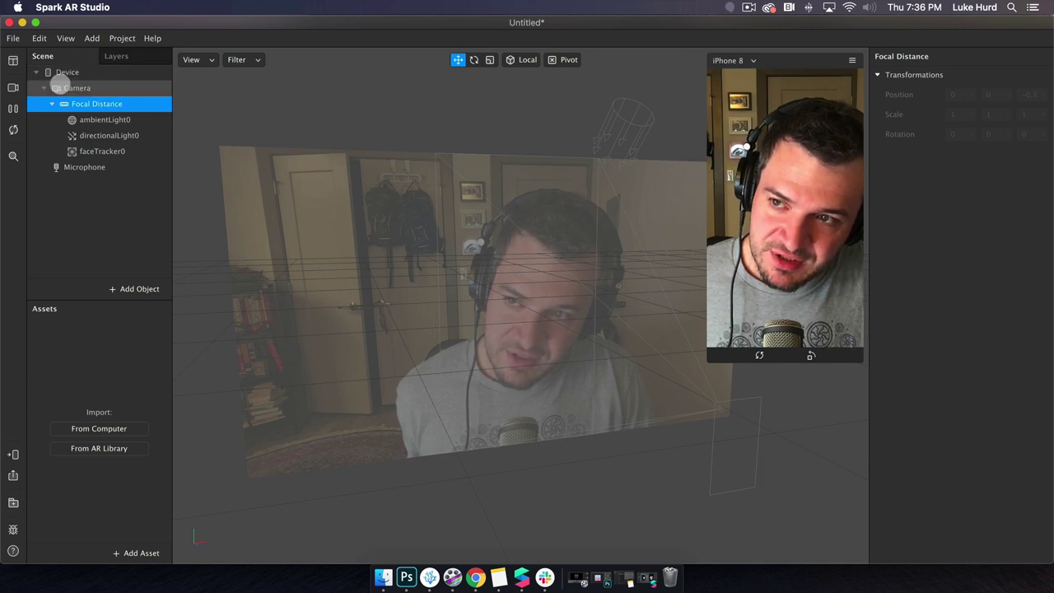
Step: Collapse and re-expand the Camera branch, then select faceTracker0 to view its properties
{"action": "left_click", "coordinate": [43, 87]}
{"action": "left_click", "coordinate": [44, 88]}
{"action": "left_click", "coordinate": [43, 87]}
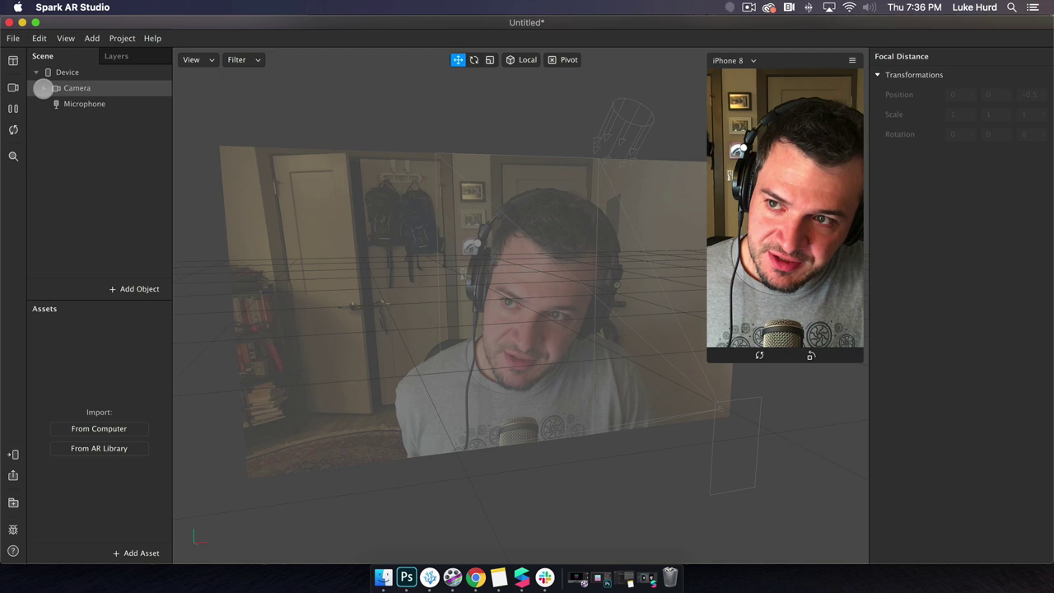
{"action": "left_click", "coordinate": [44, 87]}
{"action": "left_click", "coordinate": [56, 88]}
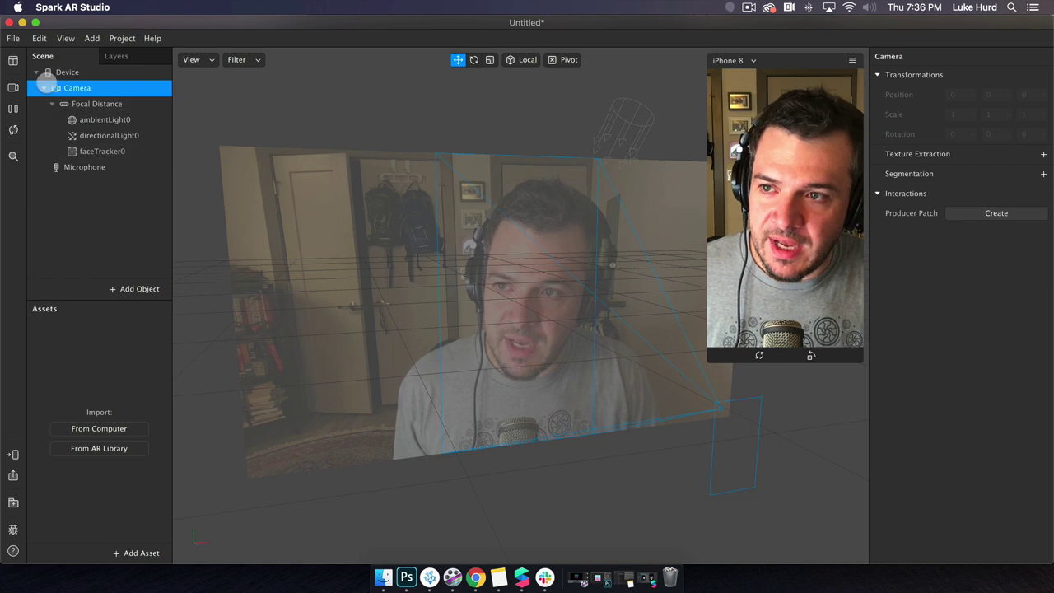
{"action": "left_click", "coordinate": [89, 149]}
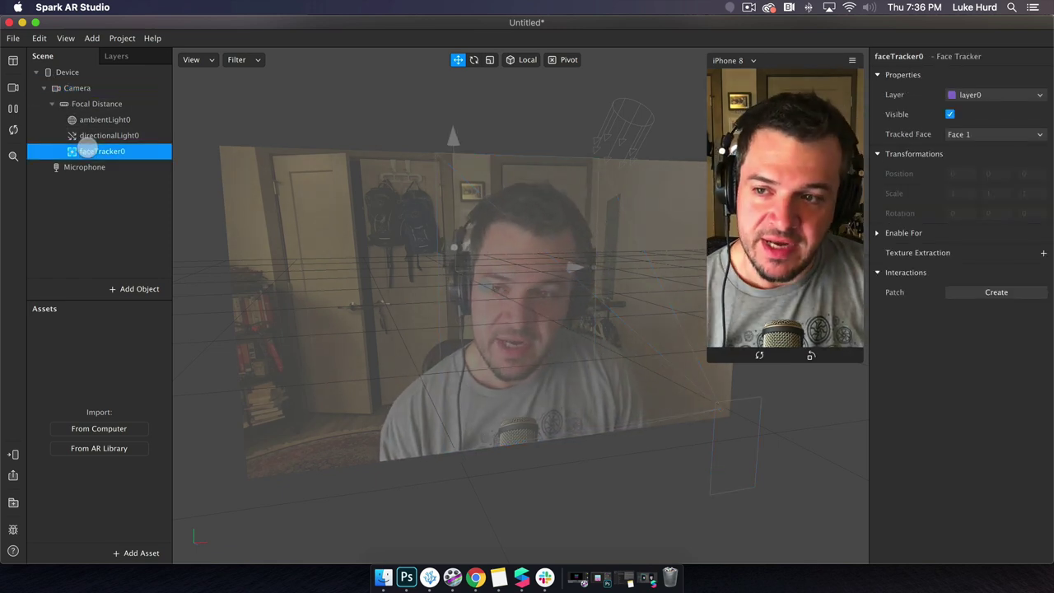
Step: Add plane0 to faceTracker0, then drag it out to sit beside faceTracker0 under Focal Distance
{"action": "right_click", "coordinate": [85, 151]}
{"action": "mouse_move", "coordinate": [164, 160]}
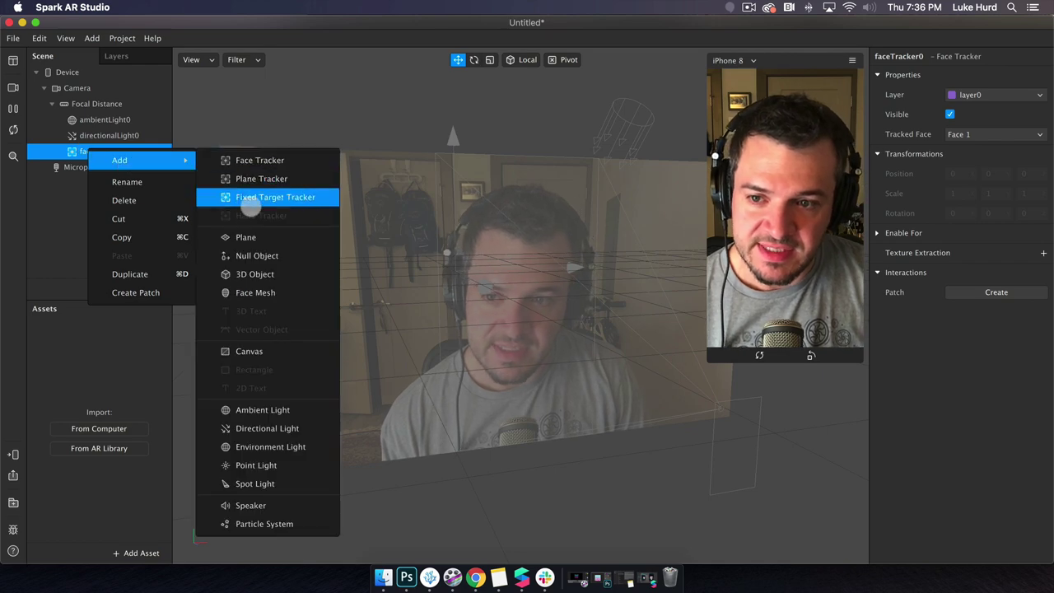
{"action": "left_click", "coordinate": [247, 236]}
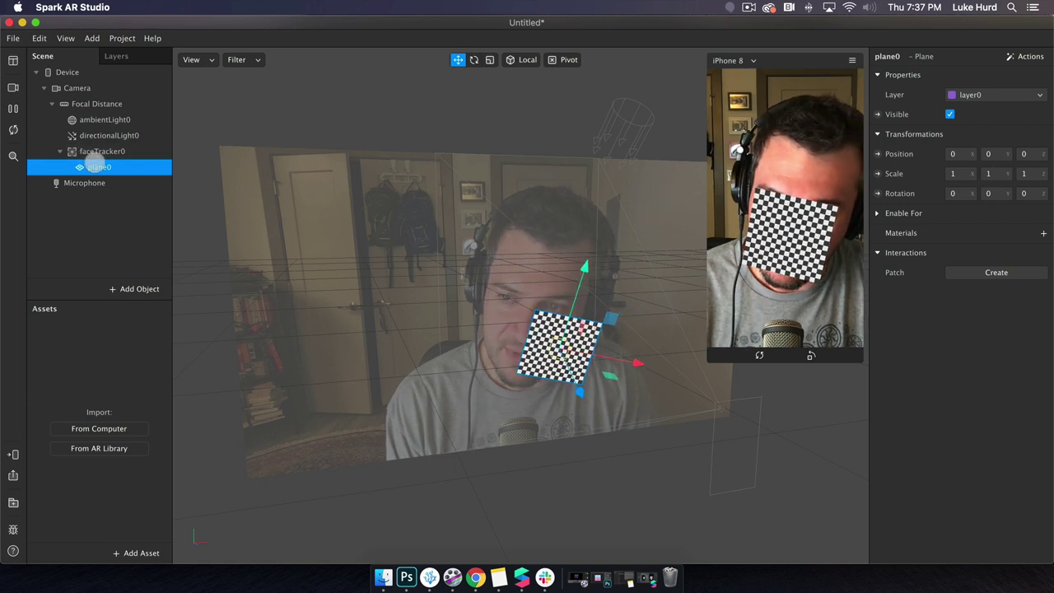
{"action": "left_click_drag", "start_coordinate": [93, 138], "coordinate": [82, 104]}
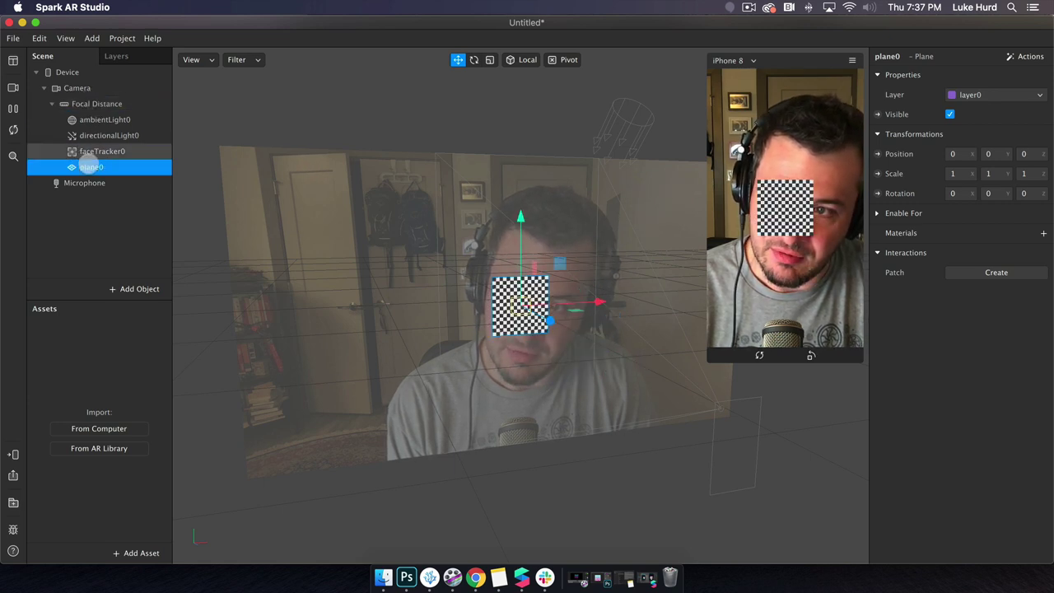
{"action": "left_click", "coordinate": [87, 152]}
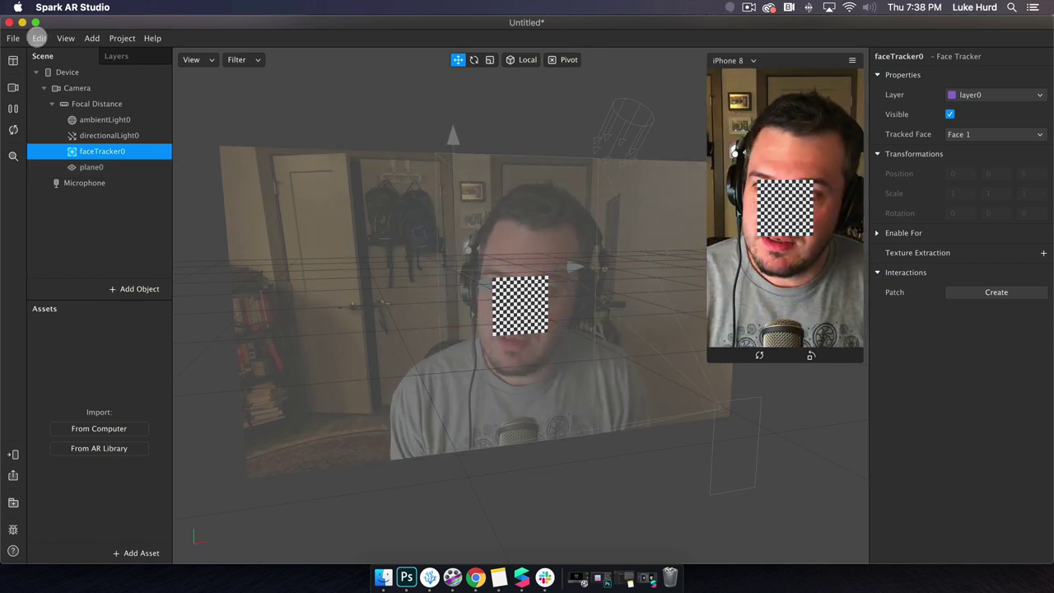
Step: Show an enlarged Patch Editor and drag faceTracker0 in, creating its Face Finder and Face Select chain
{"action": "left_click", "coordinate": [65, 38]}
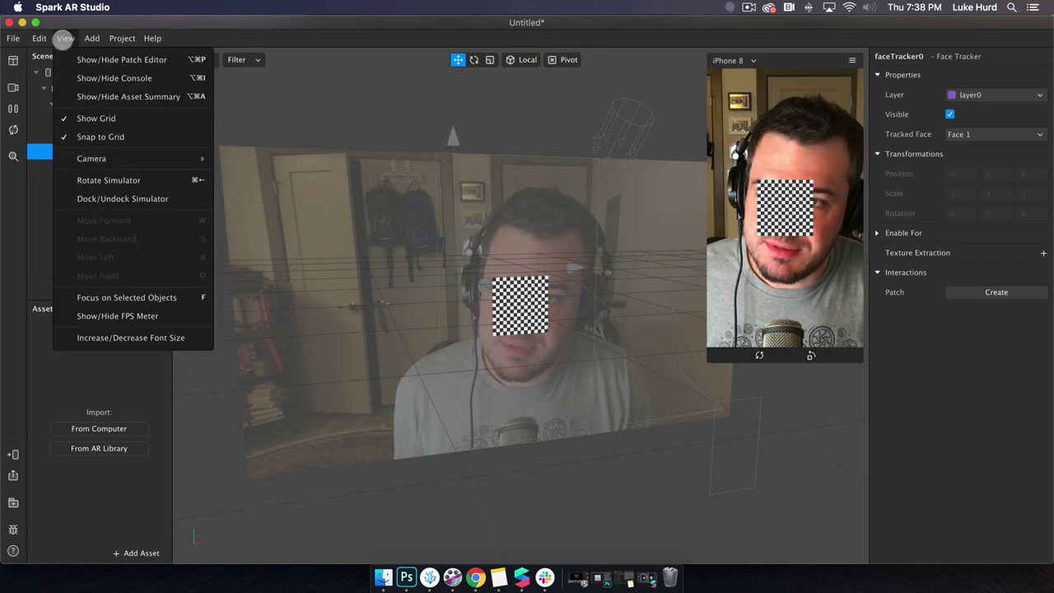
{"action": "left_click", "coordinate": [82, 57]}
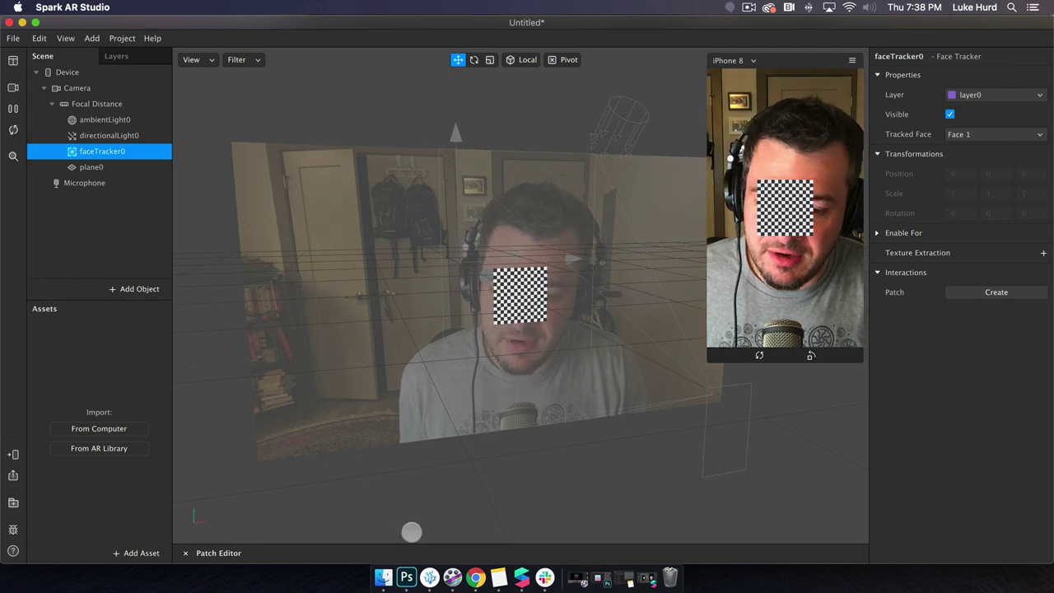
{"action": "left_click", "coordinate": [412, 541]}
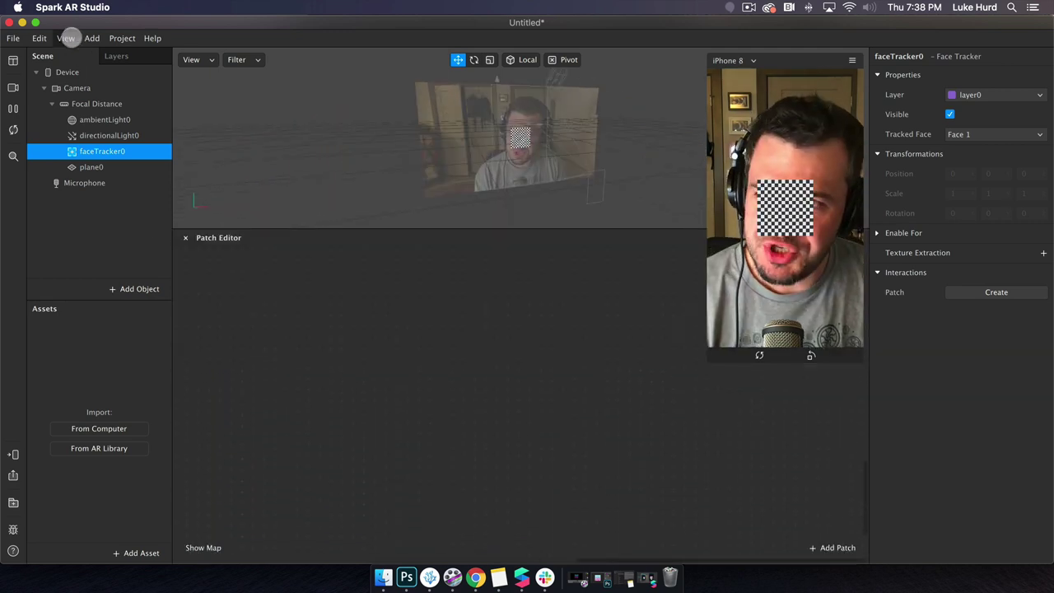
{"action": "left_click", "coordinate": [66, 38]}
{"action": "left_click", "coordinate": [421, 347]}
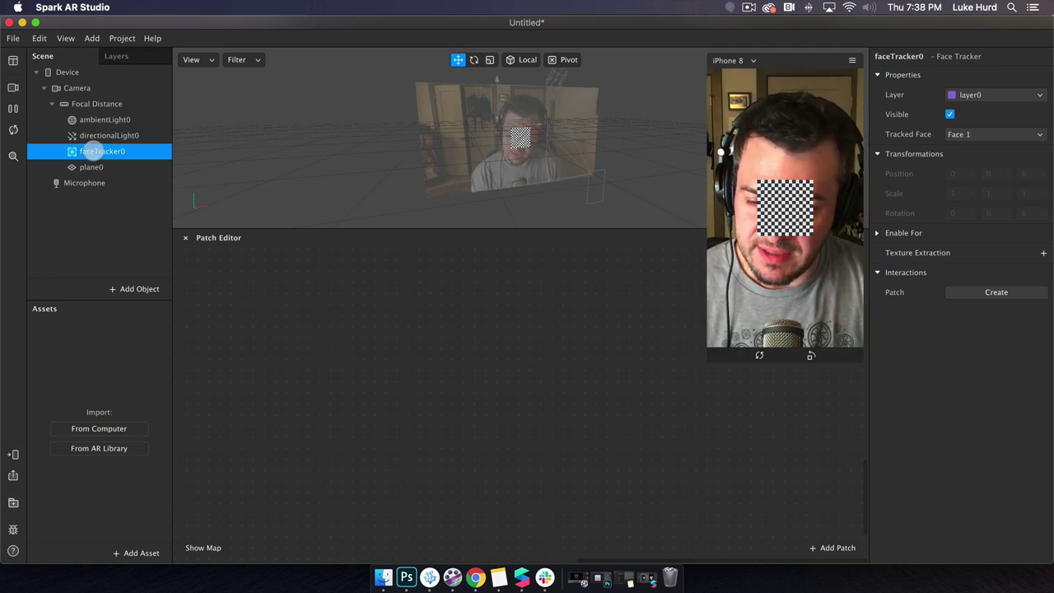
{"action": "left_click_drag", "start_coordinate": [92, 151], "coordinate": [265, 308]}
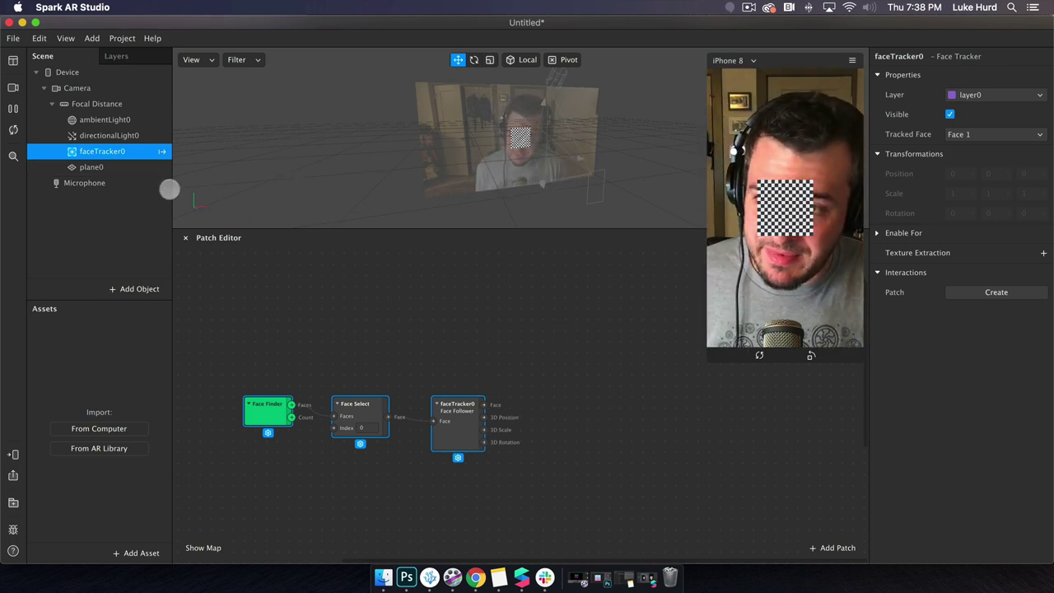
{"action": "left_click", "coordinate": [120, 170]}
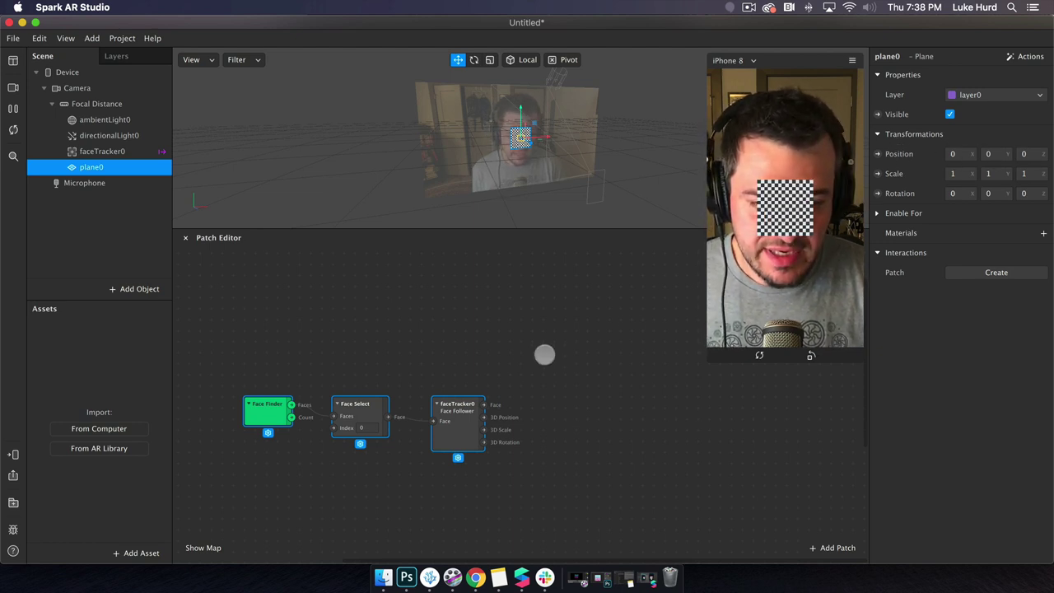
Step: Create a plane0 Position patch and wire faceTracker0's 3D Position output into it
{"action": "left_click", "coordinate": [488, 418]}
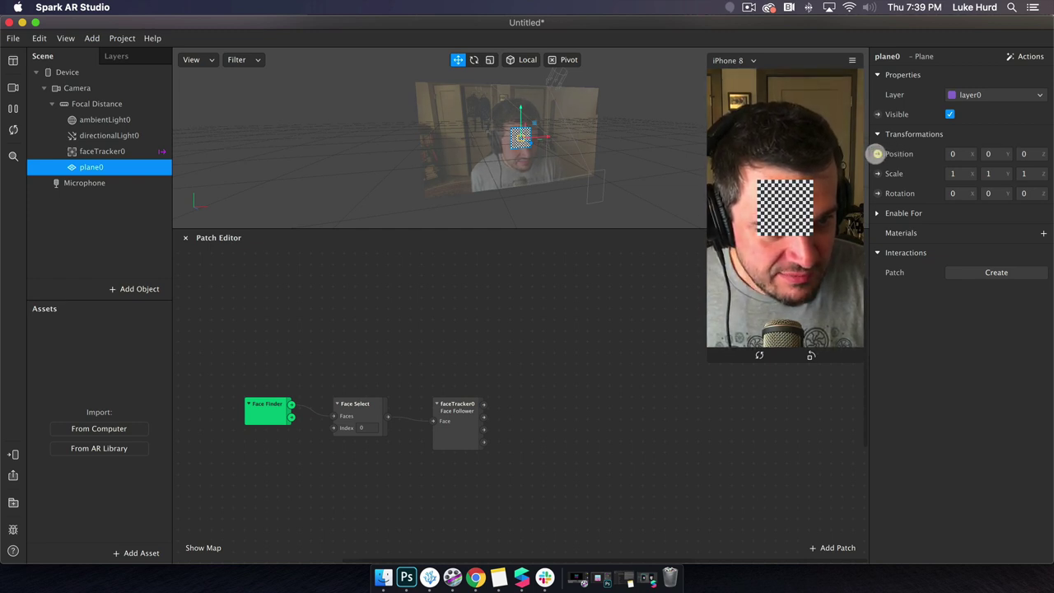
{"action": "left_click", "coordinate": [878, 153]}
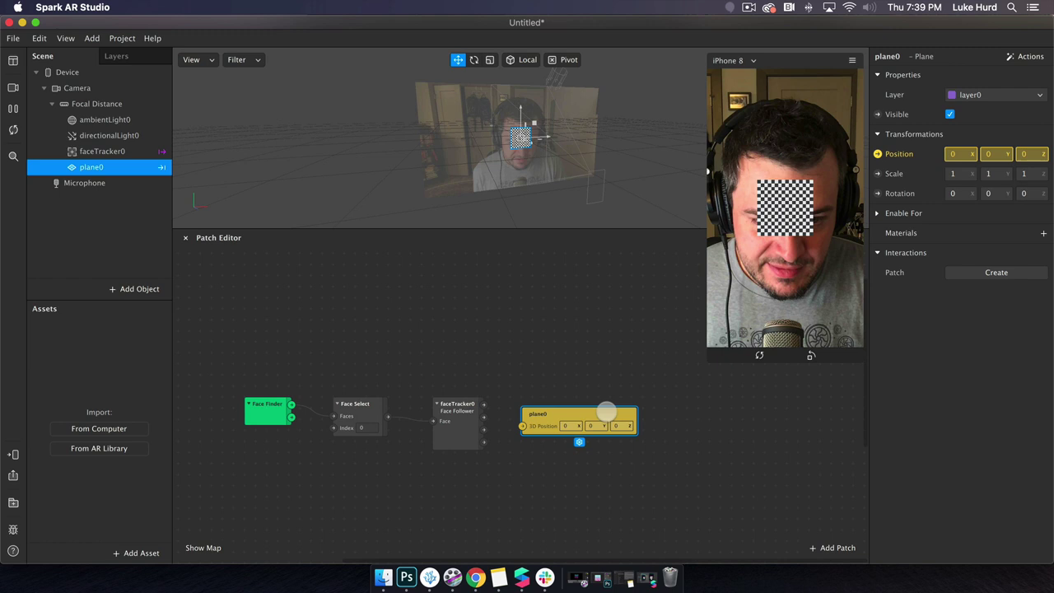
{"action": "left_click_drag", "start_coordinate": [608, 412], "coordinate": [665, 405]}
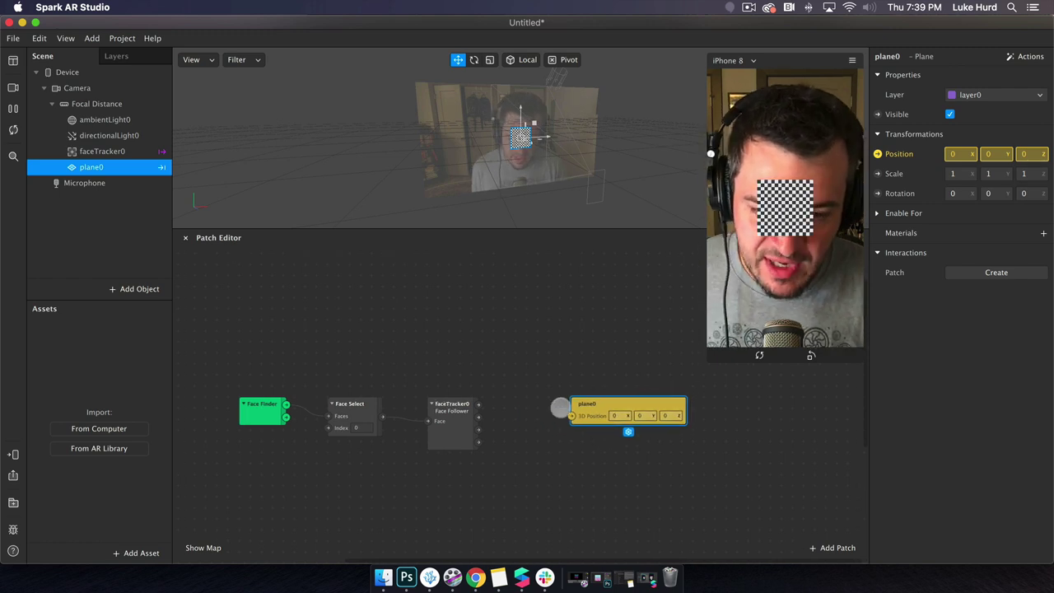
{"action": "left_click_drag", "start_coordinate": [478, 416], "coordinate": [571, 413]}
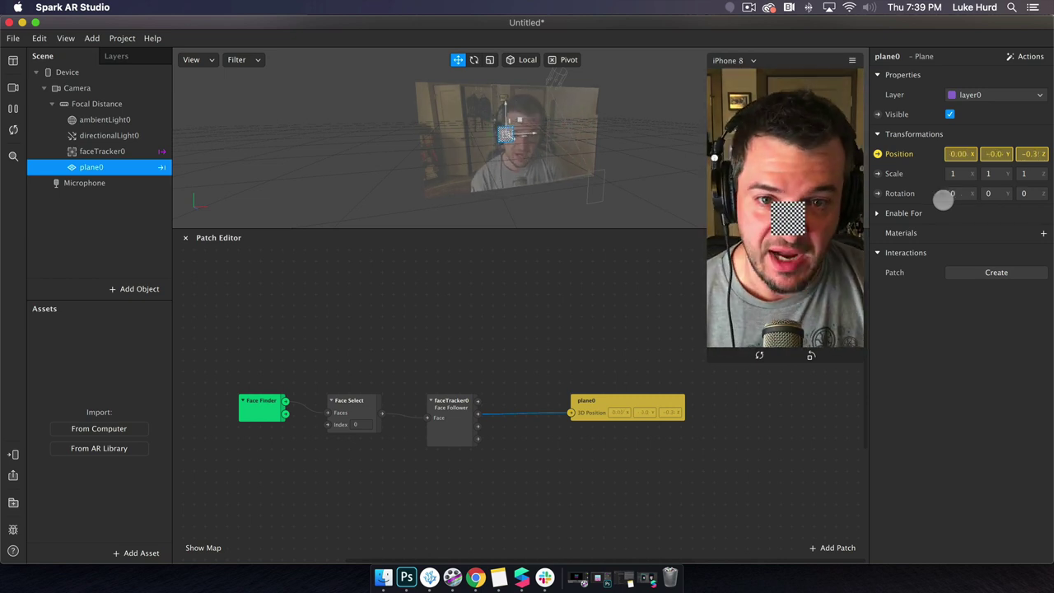
Step: Resize the viewport and patch graph, and rearrange the patches with plane0 further right
{"action": "left_click_drag", "start_coordinate": [536, 171], "coordinate": [549, 132]}
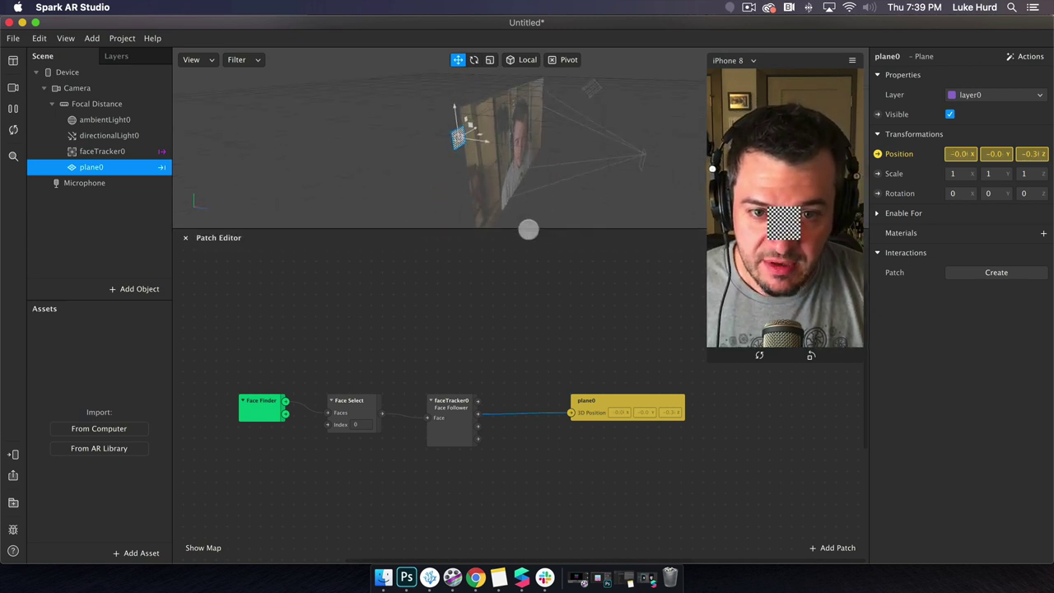
{"action": "left_click_drag", "start_coordinate": [527, 228], "coordinate": [537, 369]}
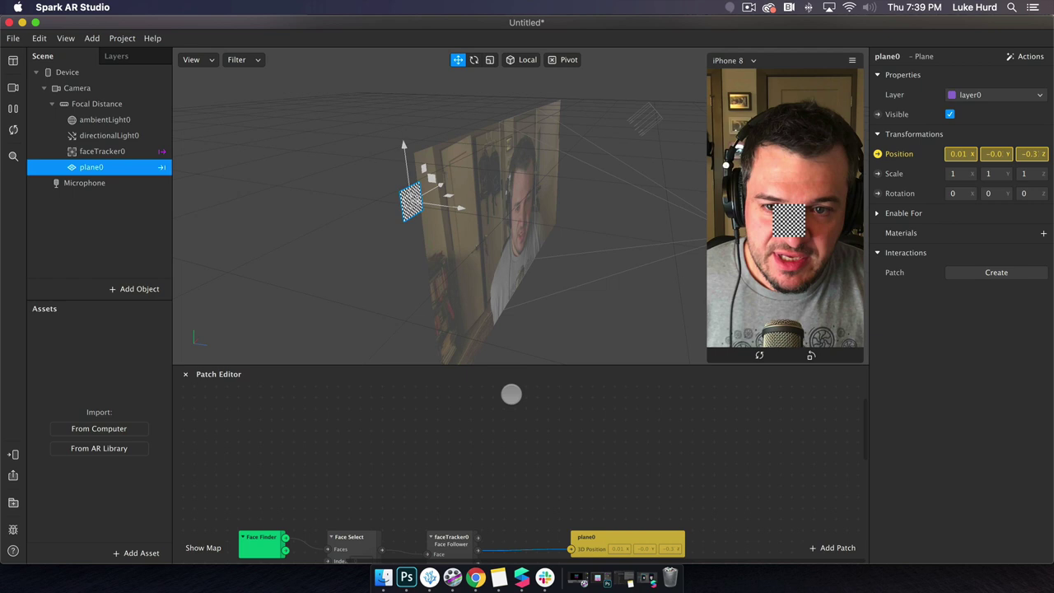
{"action": "left_click_drag", "start_coordinate": [506, 360], "coordinate": [515, 199]}
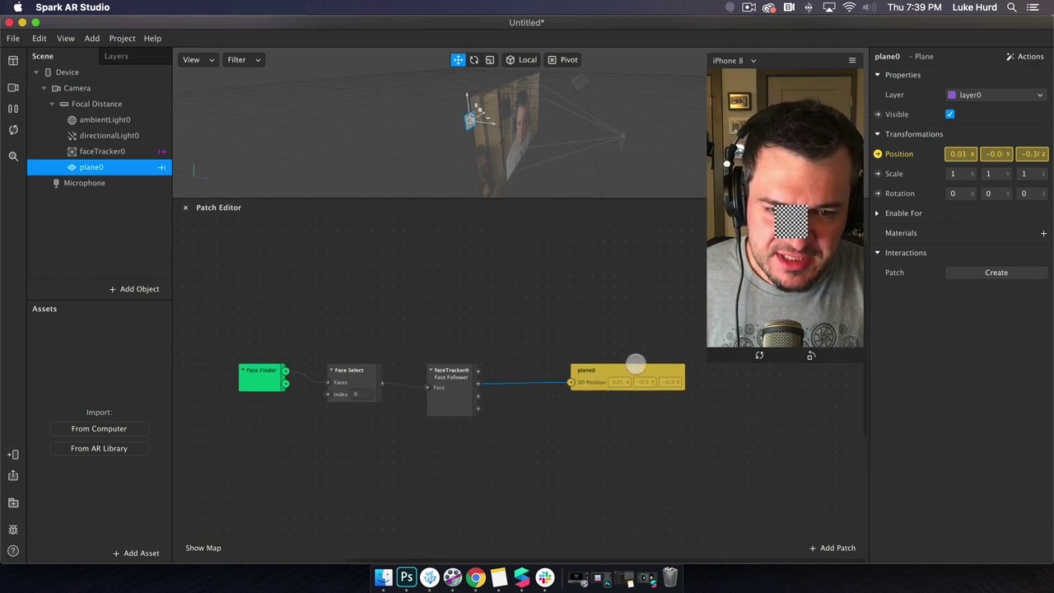
{"action": "left_click_drag", "start_coordinate": [635, 369], "coordinate": [690, 370]}
{"action": "left_click_drag", "start_coordinate": [450, 383], "coordinate": [417, 317]}
Step: Add an Exponential Smoothing patch via 'expo' search and move it near the others
{"action": "right_click", "coordinate": [475, 444]}
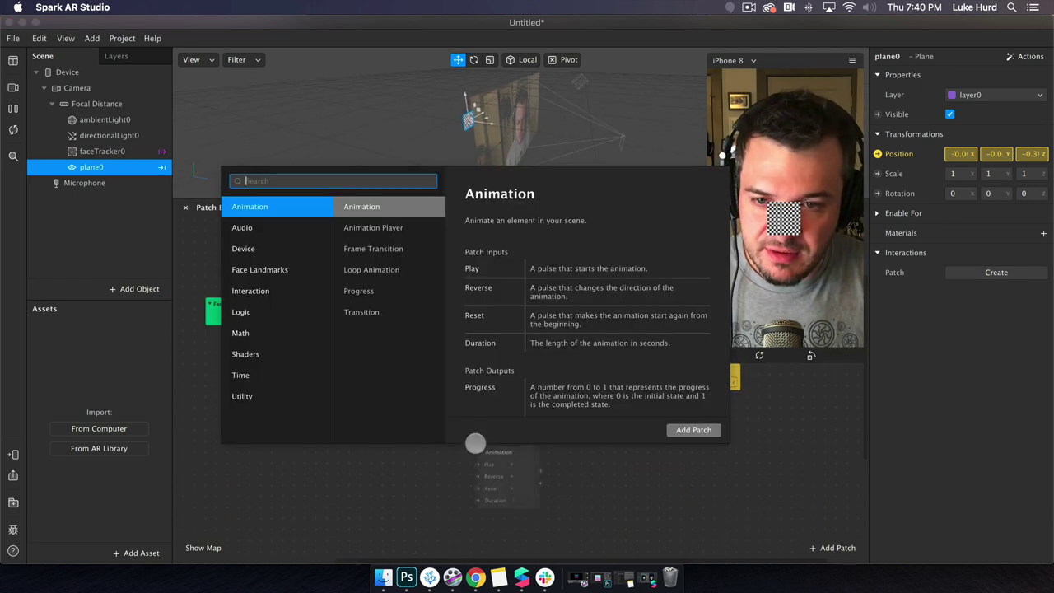
{"action": "type", "text": "ex"}
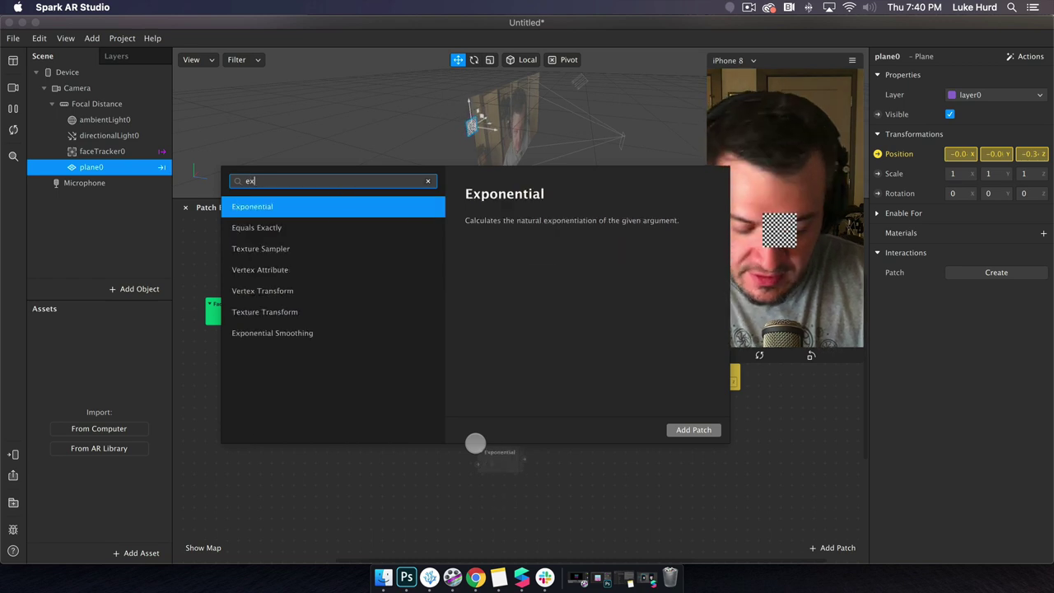
{"action": "type", "text": "po"}
{"action": "key", "text": "Down"}
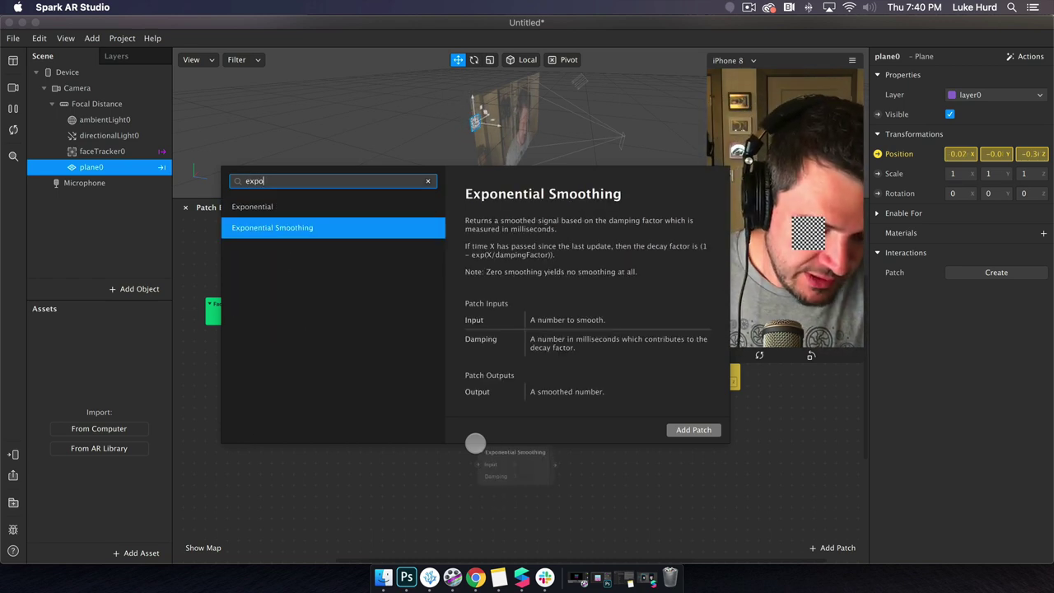
{"action": "key", "text": "Return"}
{"action": "left_click_drag", "start_coordinate": [504, 452], "coordinate": [498, 370]}
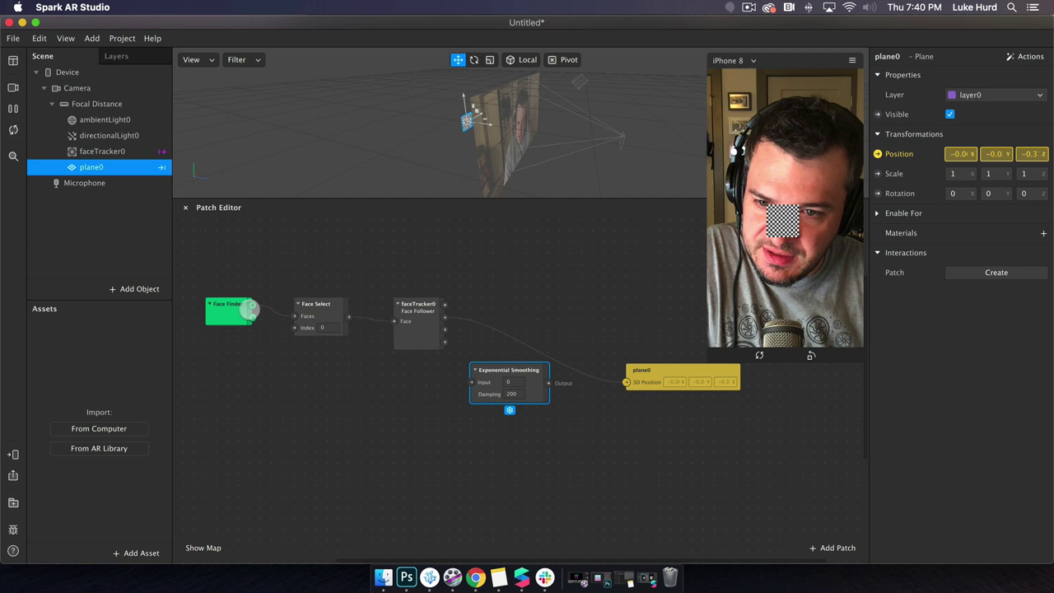
Step: Try wiring faceTracker0's position through Exponential Smoothing into plane0's position
{"action": "left_click_drag", "start_coordinate": [444, 317], "coordinate": [470, 383]}
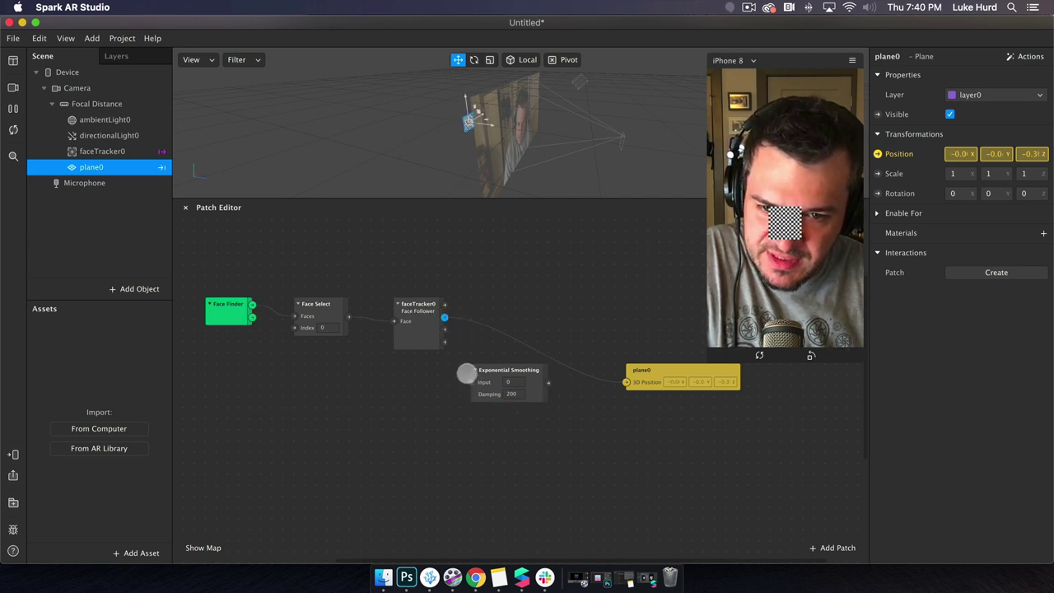
{"action": "left_click_drag", "start_coordinate": [478, 384], "coordinate": [478, 384]}
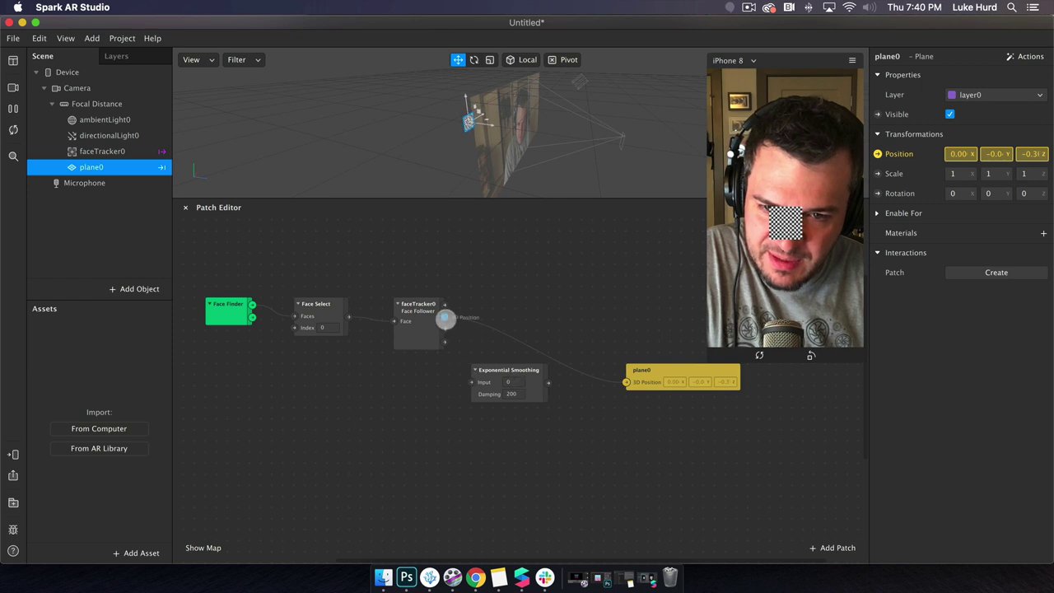
{"action": "left_click_drag", "start_coordinate": [446, 318], "coordinate": [470, 381]}
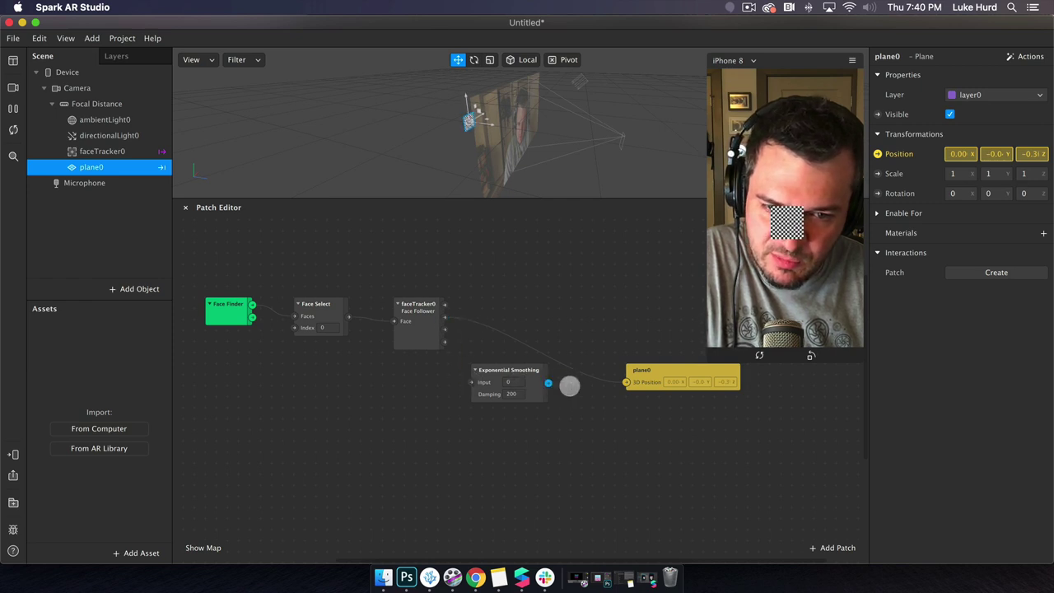
{"action": "left_click_drag", "start_coordinate": [535, 379], "coordinate": [572, 310]}
{"action": "left_click_drag", "start_coordinate": [504, 320], "coordinate": [650, 372]}
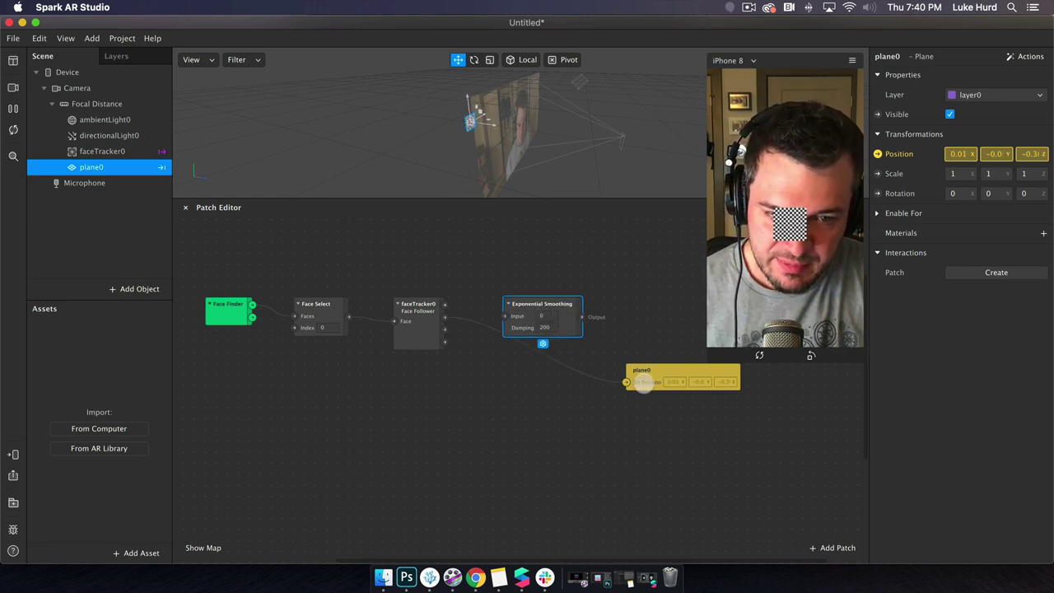
Step: Select the Exponential Smoothing patch and delete it
{"action": "left_click", "coordinate": [680, 381]}
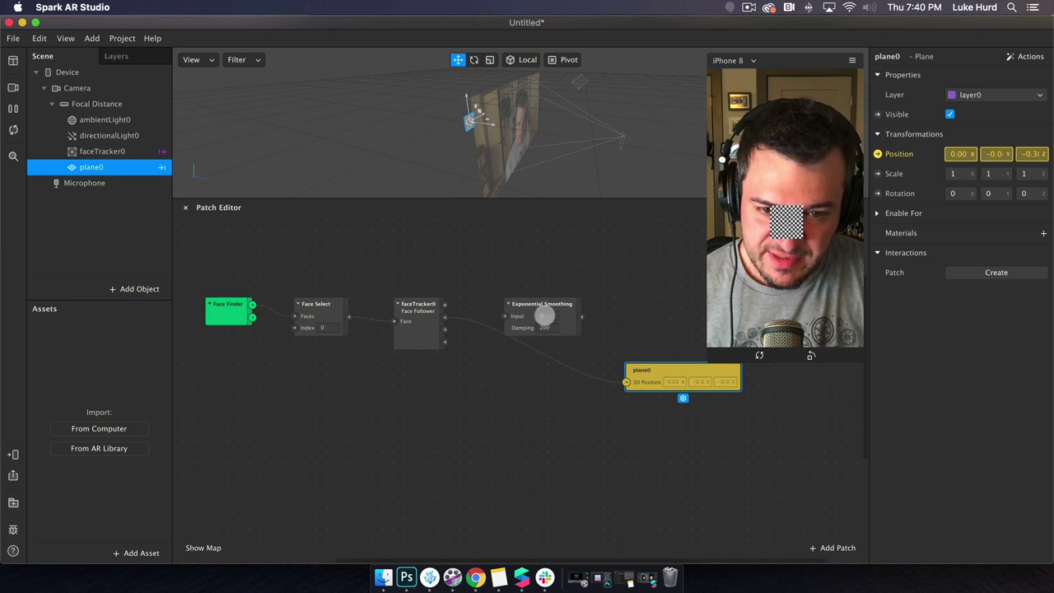
{"action": "left_click", "coordinate": [544, 315]}
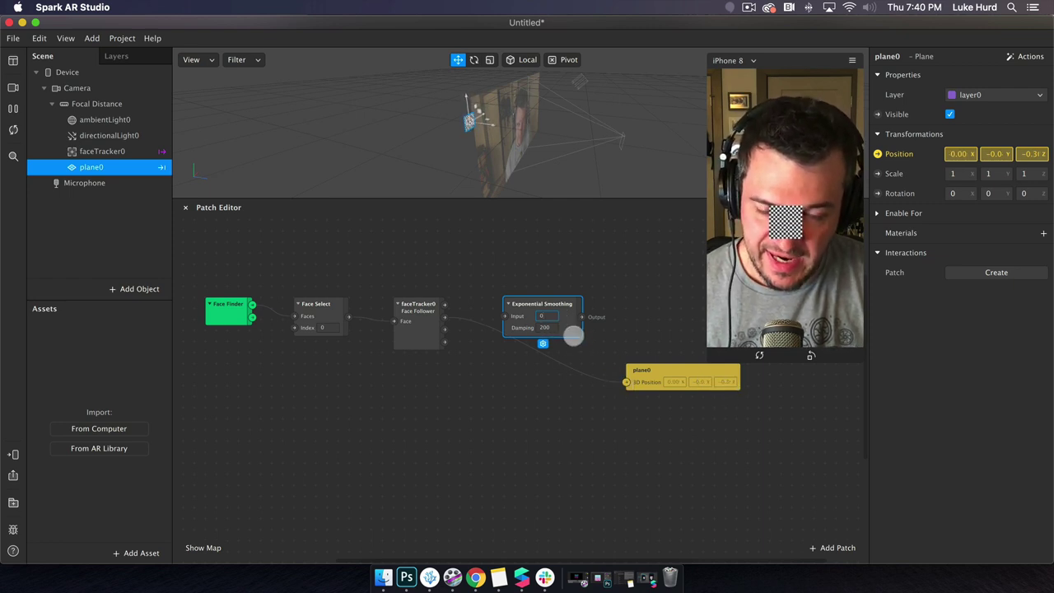
{"action": "left_click_drag", "start_coordinate": [563, 313], "coordinate": [564, 284]}
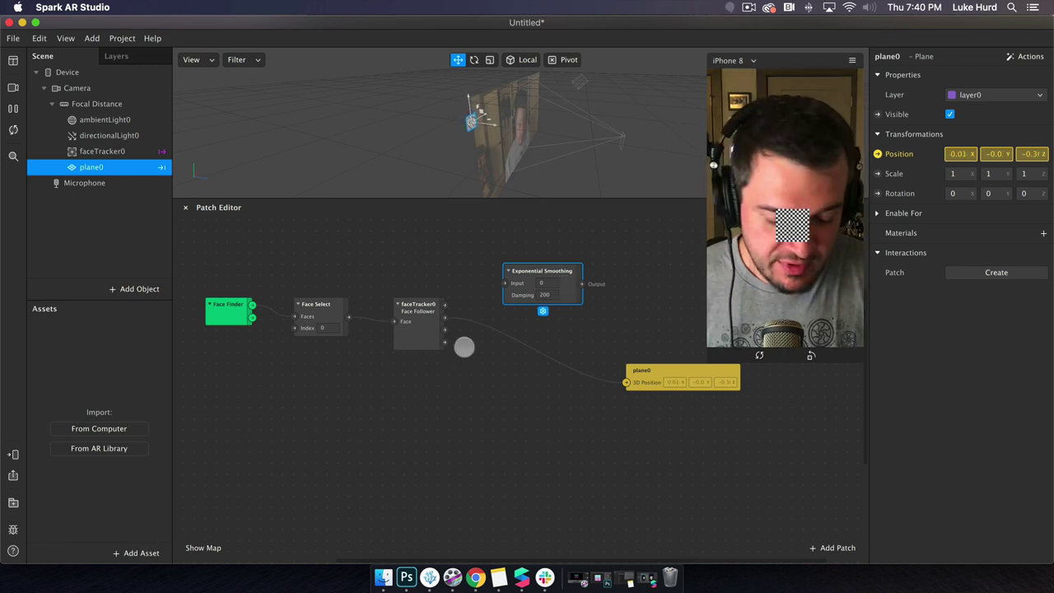
{"action": "key", "text": "BackSpace"}
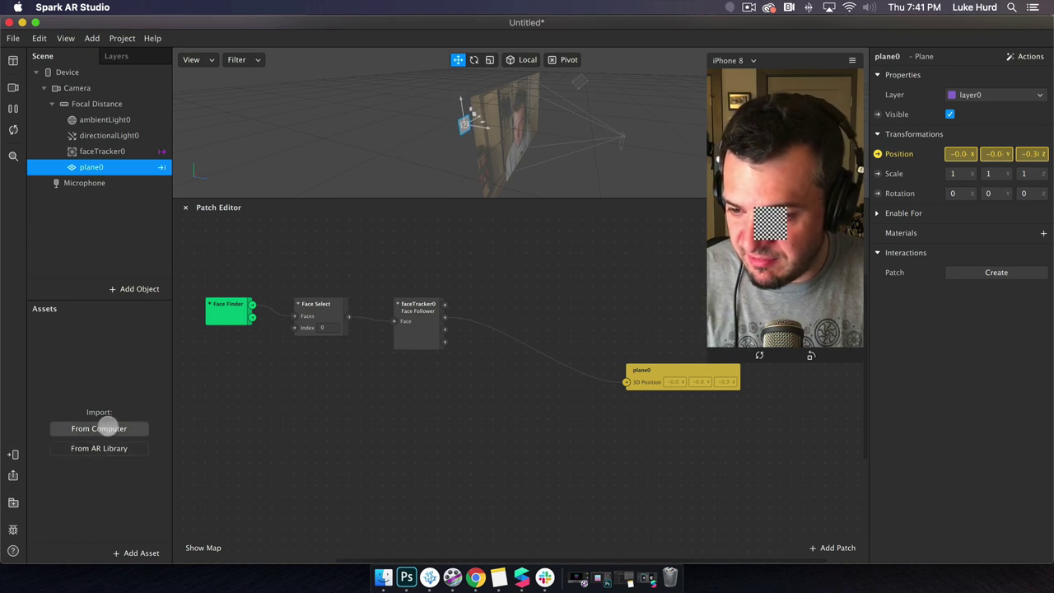
Step: Import Exp Smoothing Vector 3 from the AR Library's Patch Assets into the Untitled project
{"action": "left_click", "coordinate": [143, 553]}
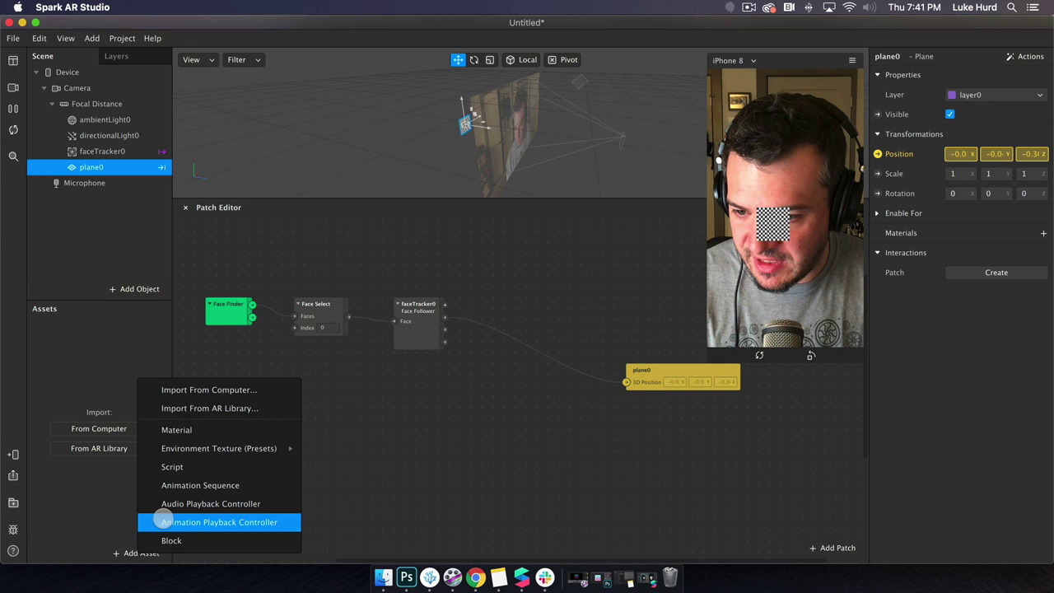
{"action": "left_click", "coordinate": [190, 409]}
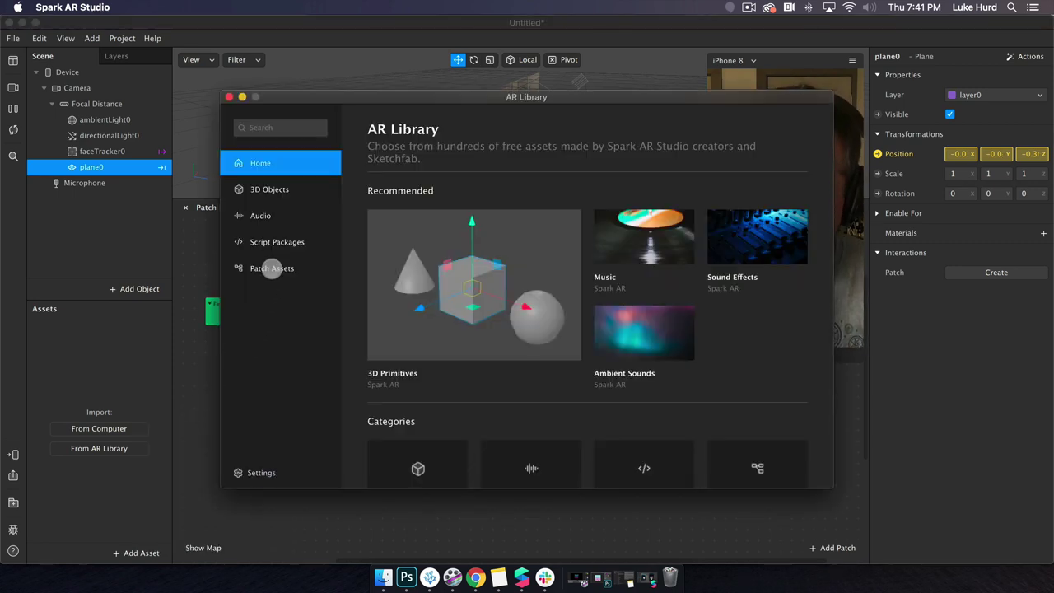
{"action": "left_click", "coordinate": [272, 268]}
{"action": "scroll", "coordinate": [494, 355], "scroll_direction": "down", "scroll_amount": 5}
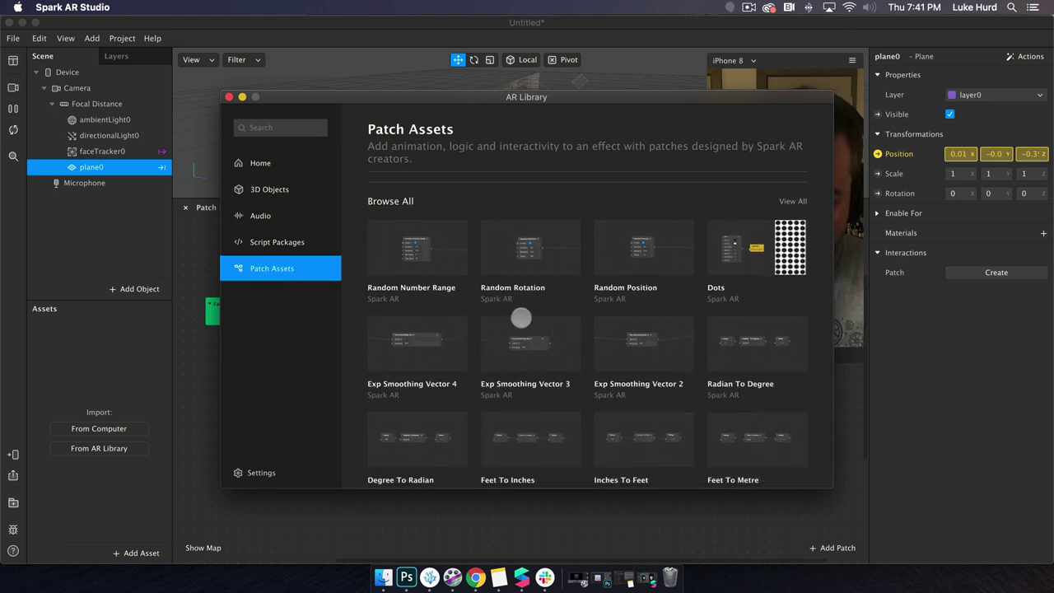
{"action": "left_click", "coordinate": [499, 379]}
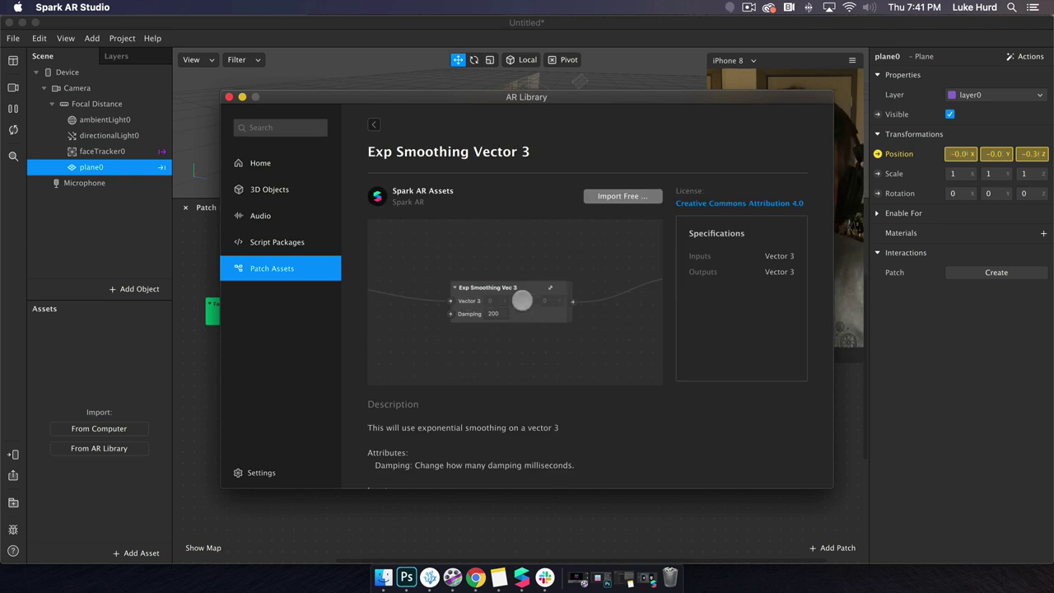
{"action": "left_click", "coordinate": [645, 197]}
{"action": "left_click", "coordinate": [626, 227]}
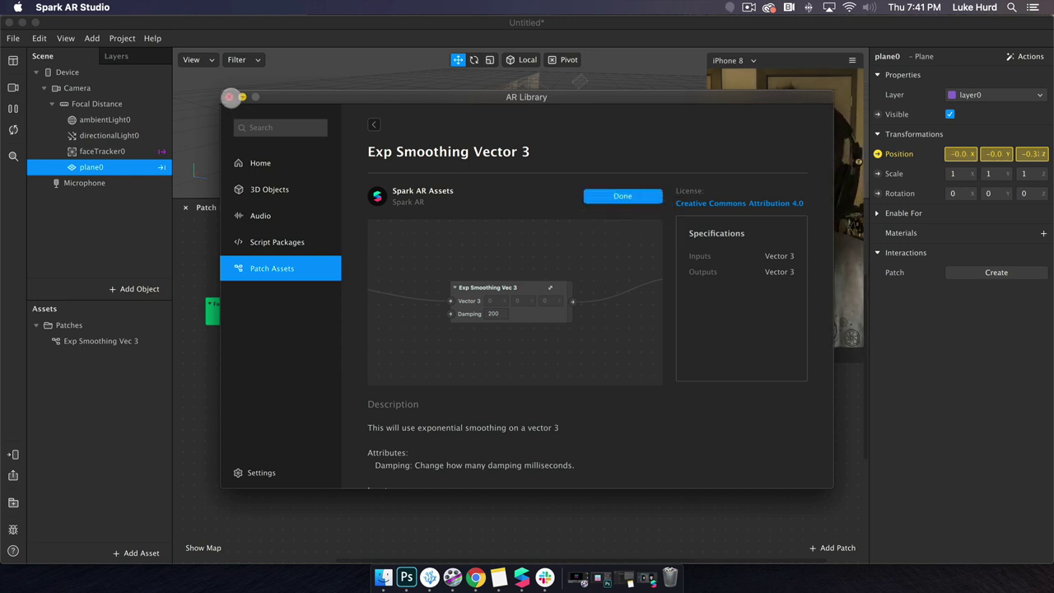
{"action": "left_click", "coordinate": [230, 97]}
Step: Wire an Exp Smoothing Vec 3 patch from faceTracker0's position to plane0's 3D Position, aligned neatly
{"action": "left_click", "coordinate": [95, 340]}
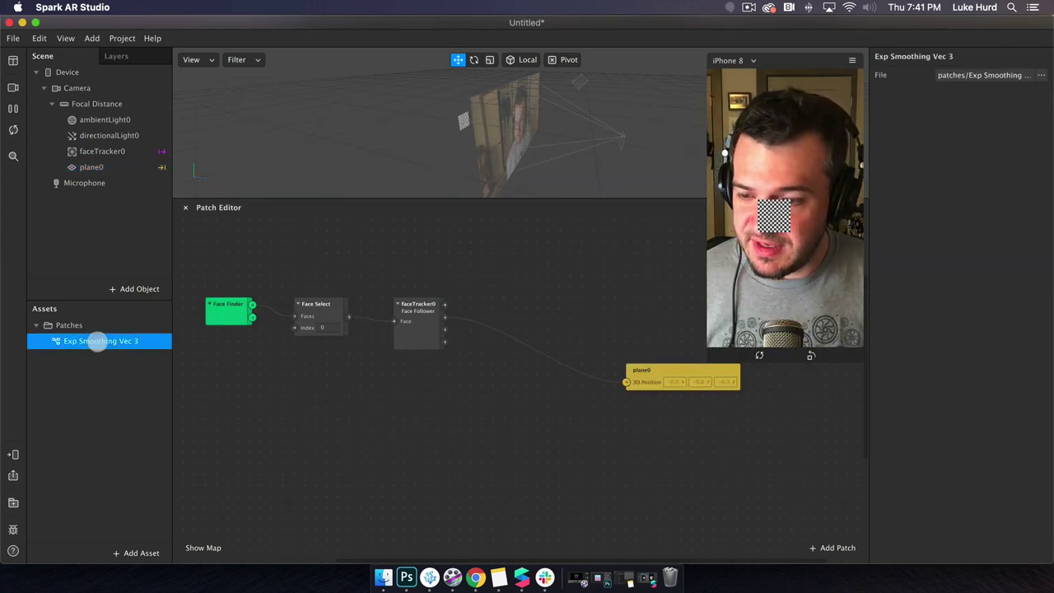
{"action": "left_click_drag", "start_coordinate": [74, 341], "coordinate": [505, 403]}
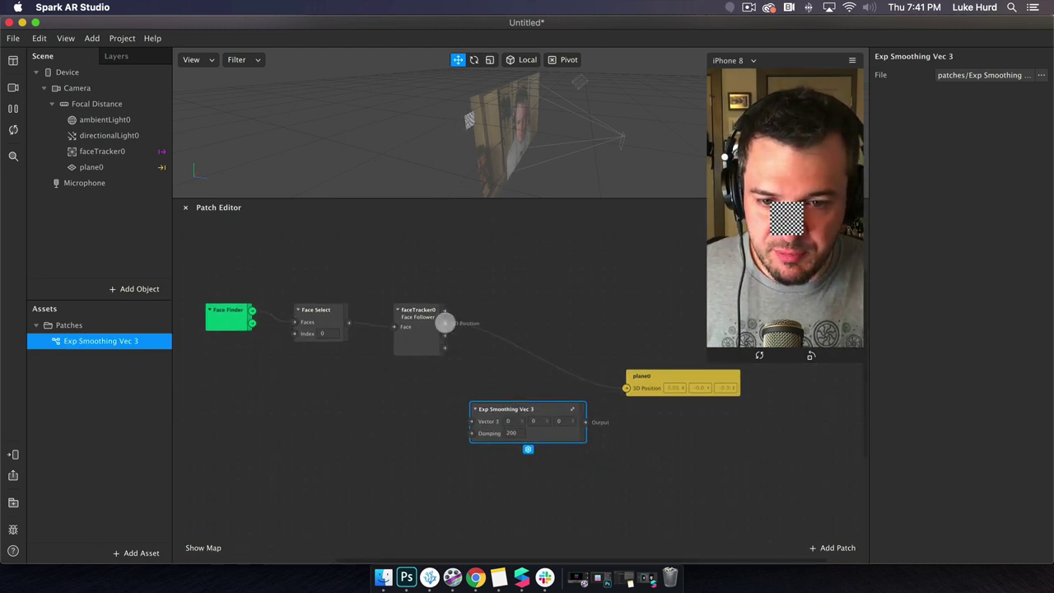
{"action": "left_click_drag", "start_coordinate": [444, 322], "coordinate": [470, 420]}
{"action": "left_click_drag", "start_coordinate": [585, 422], "coordinate": [626, 388]}
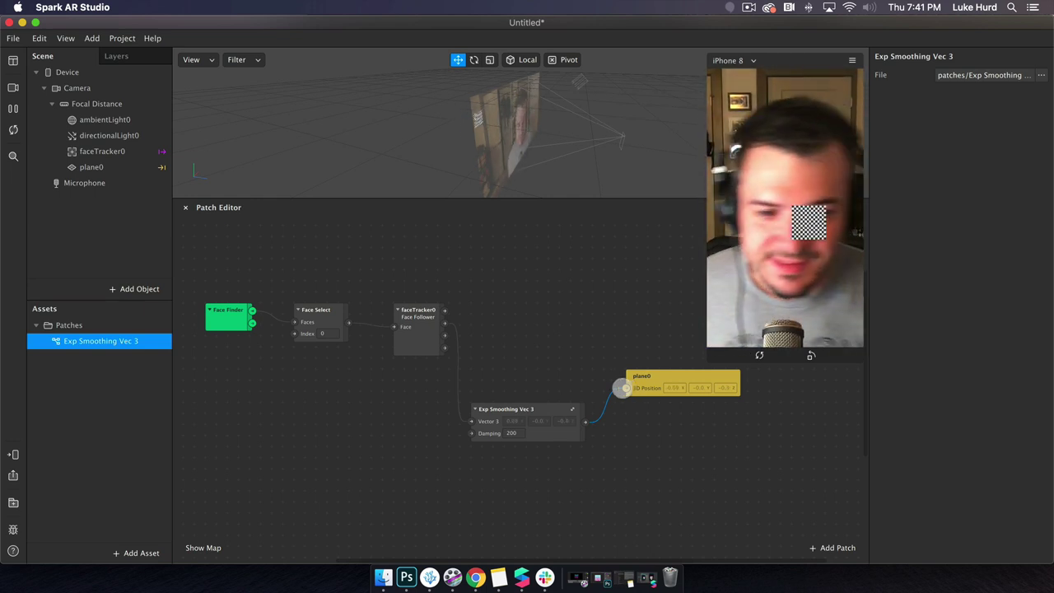
{"action": "left_click_drag", "start_coordinate": [555, 432], "coordinate": [565, 344]}
{"action": "left_click_drag", "start_coordinate": [650, 379], "coordinate": [651, 328]}
{"action": "left_click_drag", "start_coordinate": [534, 331], "coordinate": [546, 324]}
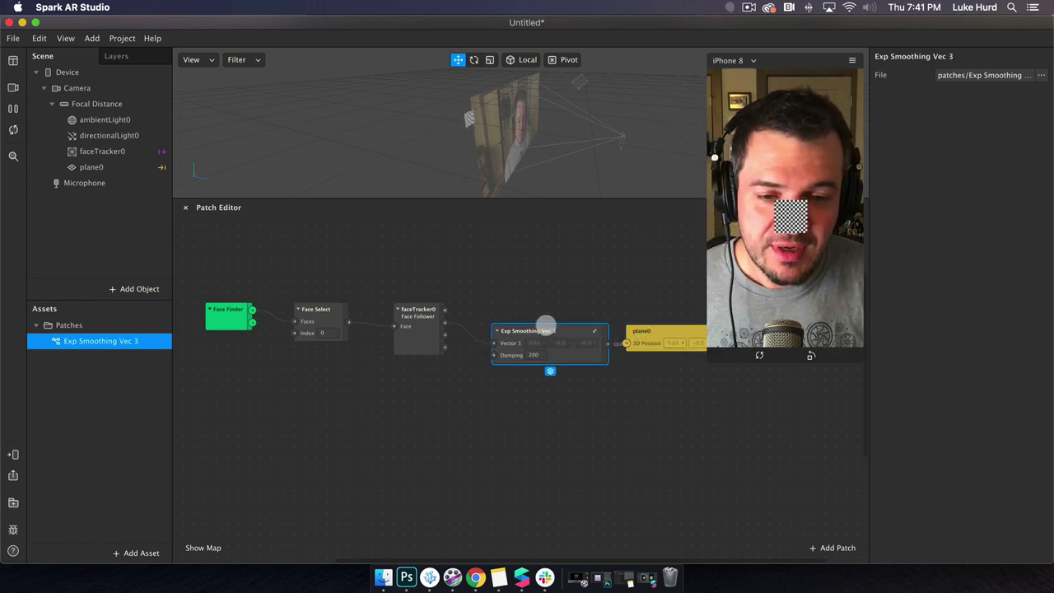
Step: Edit the Exp Smoothing Vec 3 Damping field, trying another value before settling on 100
{"action": "left_click", "coordinate": [534, 354]}
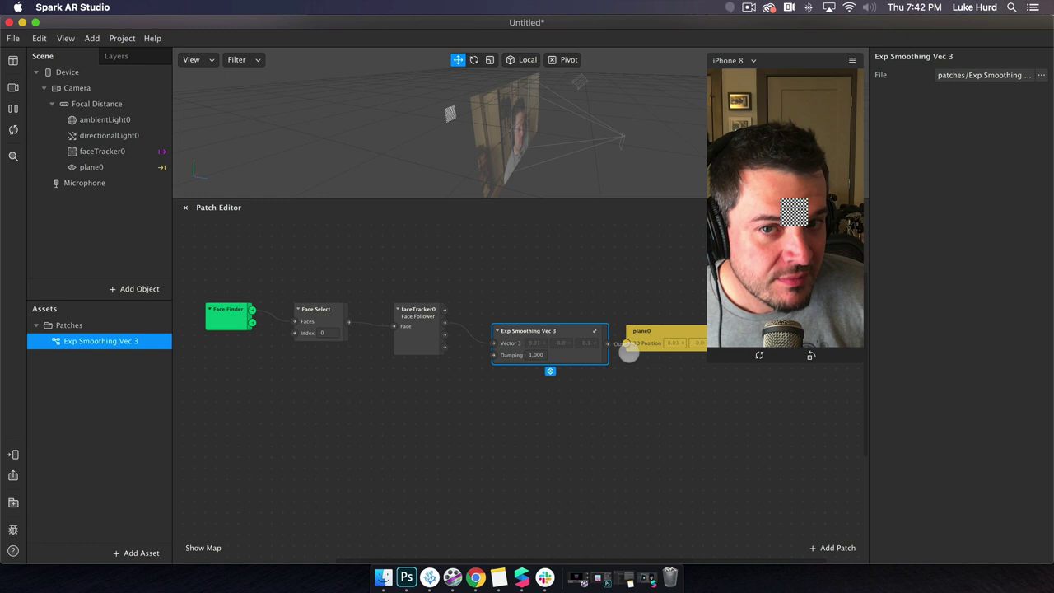
{"action": "left_click", "coordinate": [540, 355]}
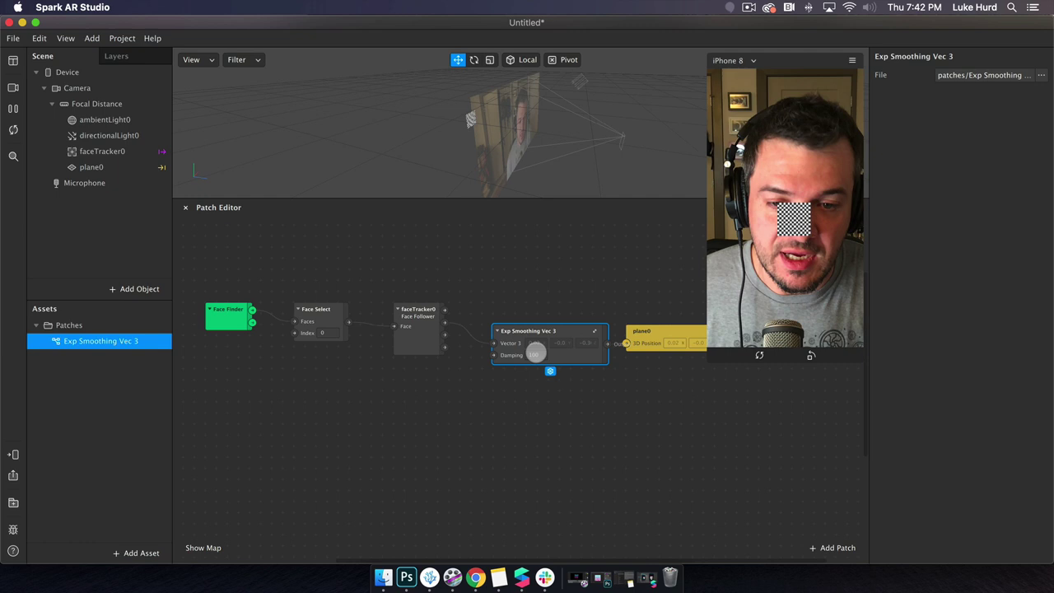
{"action": "scroll", "coordinate": [572, 325], "scroll_direction": "down", "scroll_amount": 2}
Step: Tidy the patches and create a plane0 3D Rotation patch beside the position patch
{"action": "left_click_drag", "start_coordinate": [567, 299], "coordinate": [549, 280]}
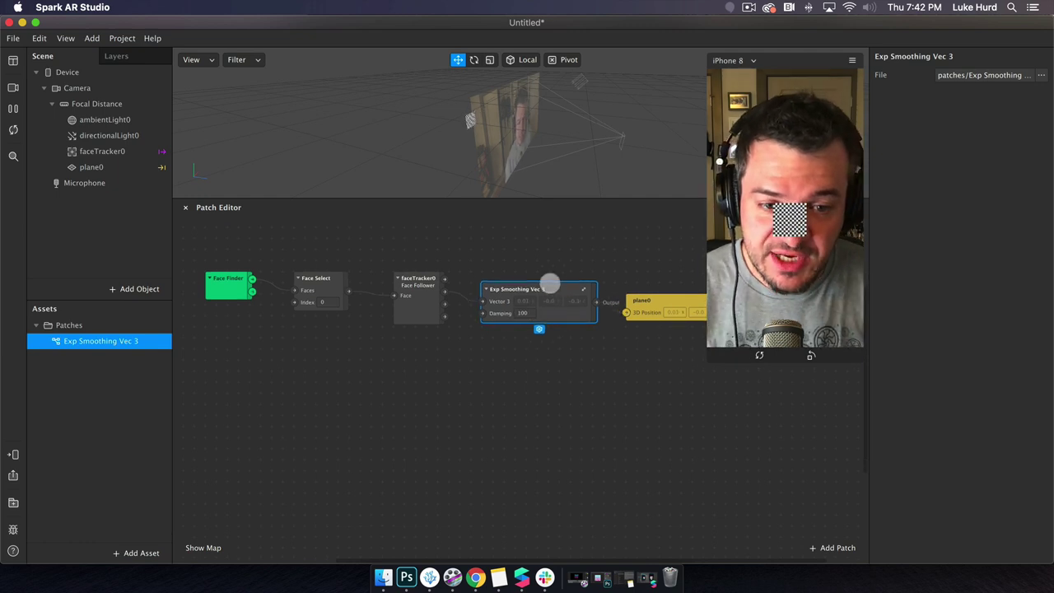
{"action": "left_click_drag", "start_coordinate": [635, 301], "coordinate": [663, 288]}
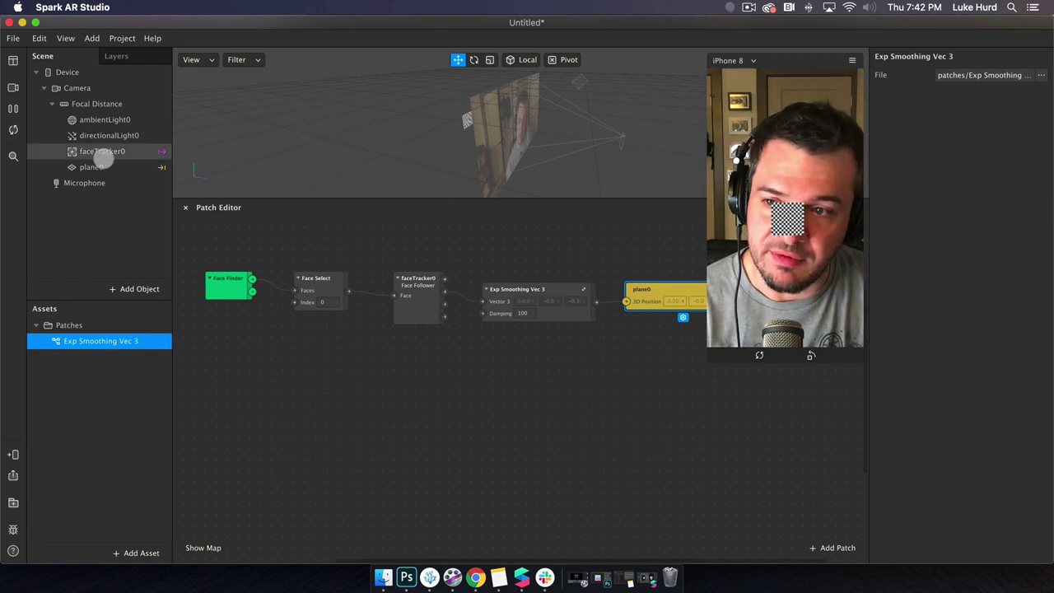
{"action": "left_click", "coordinate": [98, 167]}
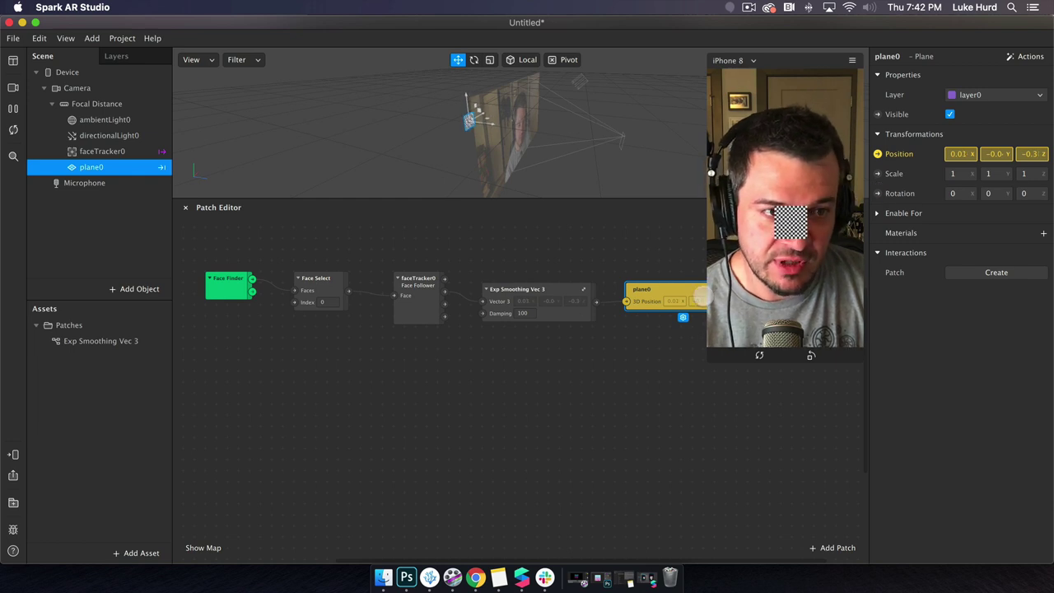
{"action": "left_click", "coordinate": [877, 193]}
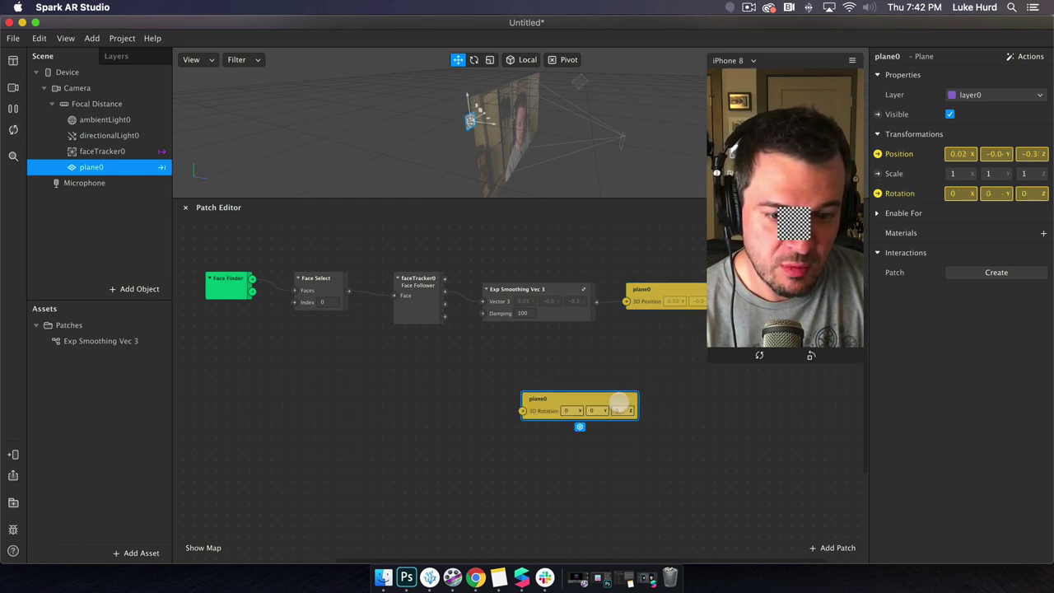
{"action": "left_click_drag", "start_coordinate": [614, 394], "coordinate": [718, 327]}
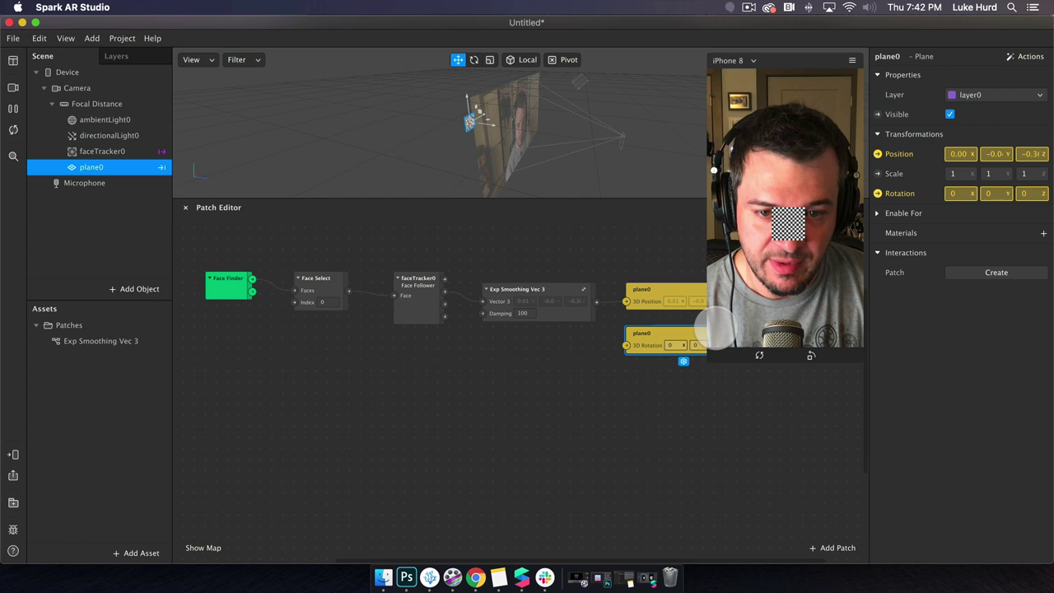
Step: Duplicate the Exp Smoothing Vec 3 and wire faceTracker0's rotation through it into plane0's 3D Rotation
{"action": "left_click", "coordinate": [566, 311]}
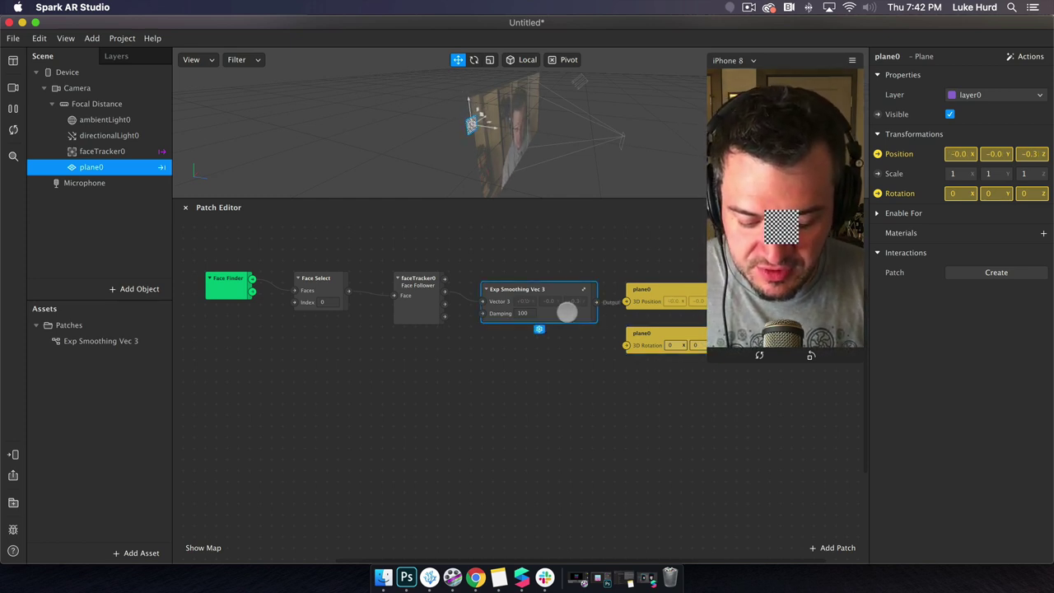
{"action": "key", "text": "super+d"}
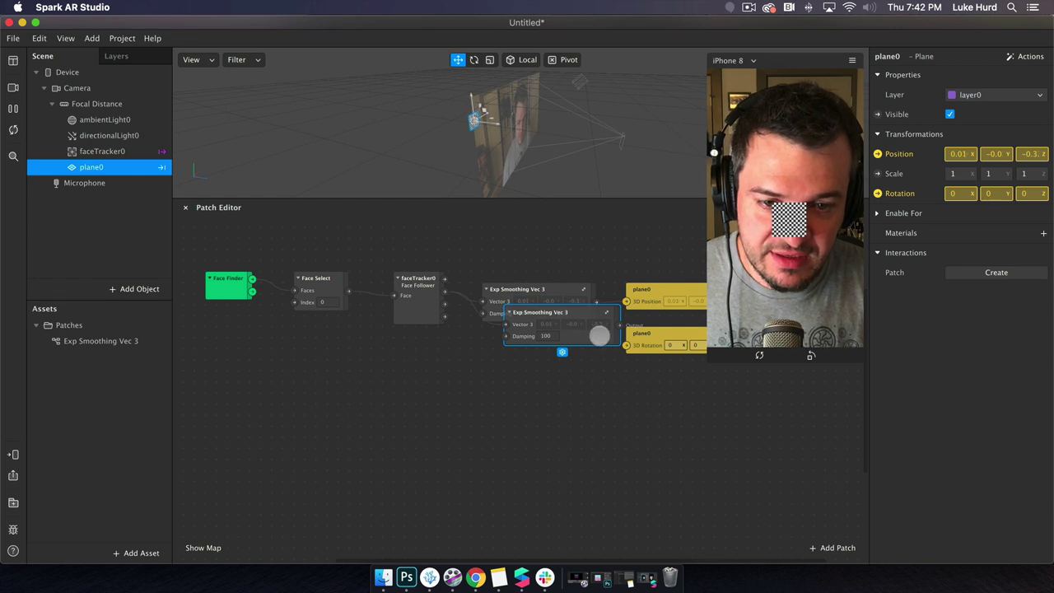
{"action": "left_click_drag", "start_coordinate": [597, 334], "coordinate": [571, 369]}
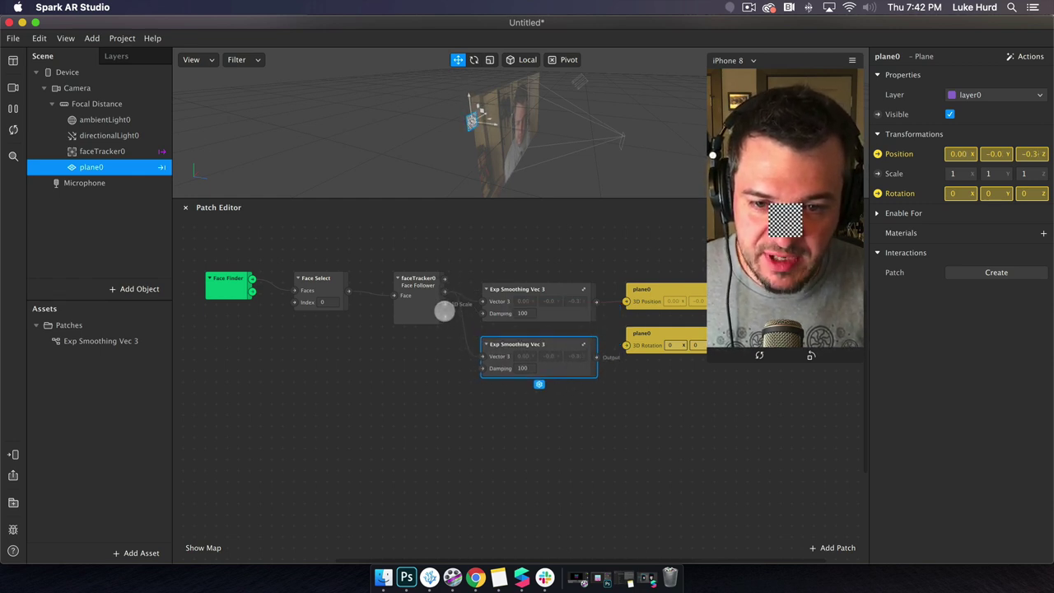
{"action": "left_click_drag", "start_coordinate": [444, 316], "coordinate": [480, 357]}
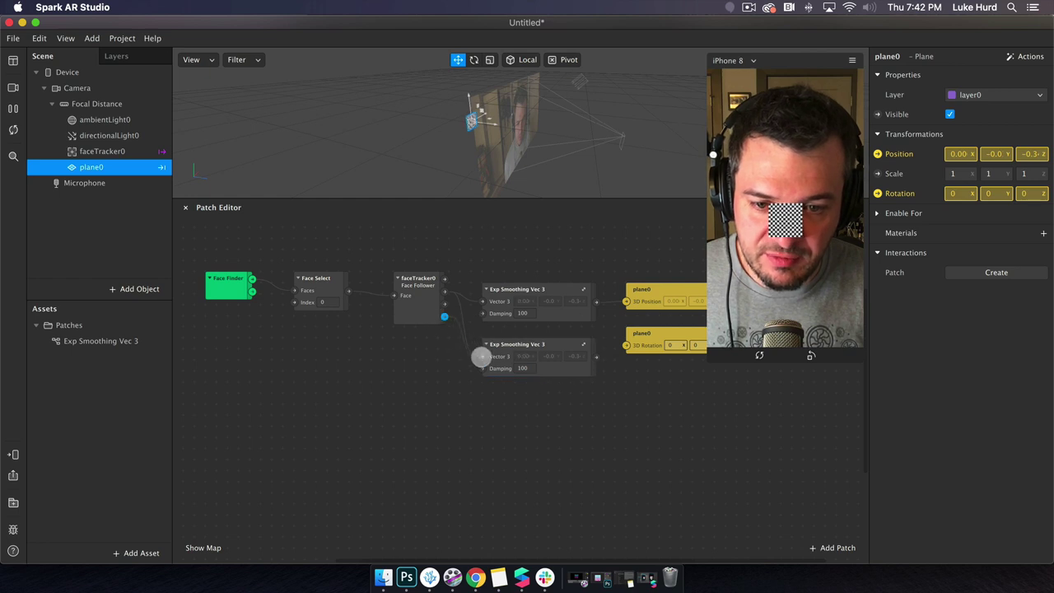
{"action": "left_click_drag", "start_coordinate": [597, 357], "coordinate": [621, 345]}
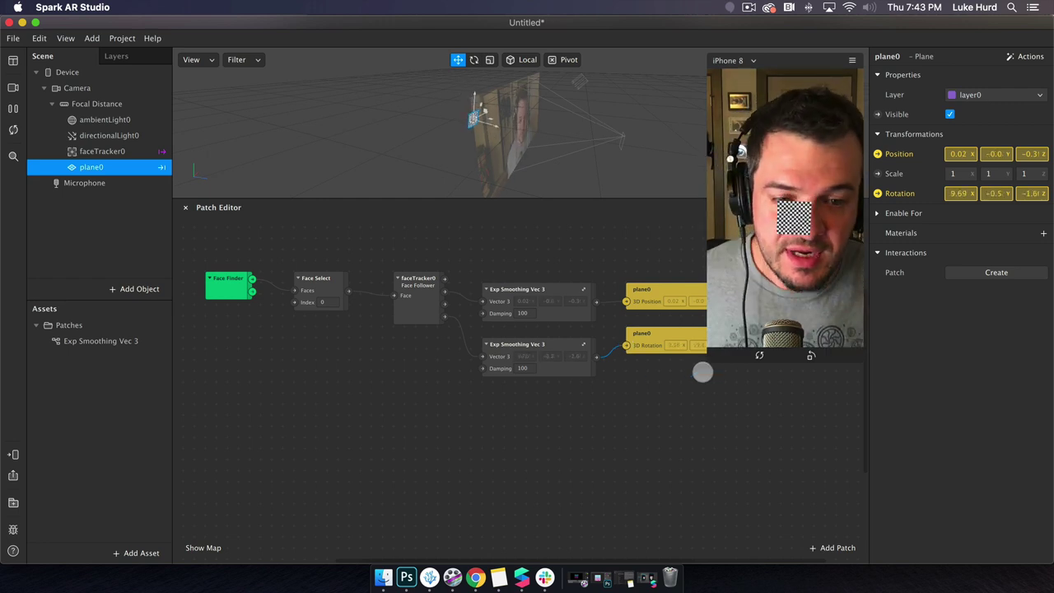
{"action": "left_click_drag", "start_coordinate": [640, 336], "coordinate": [653, 364]}
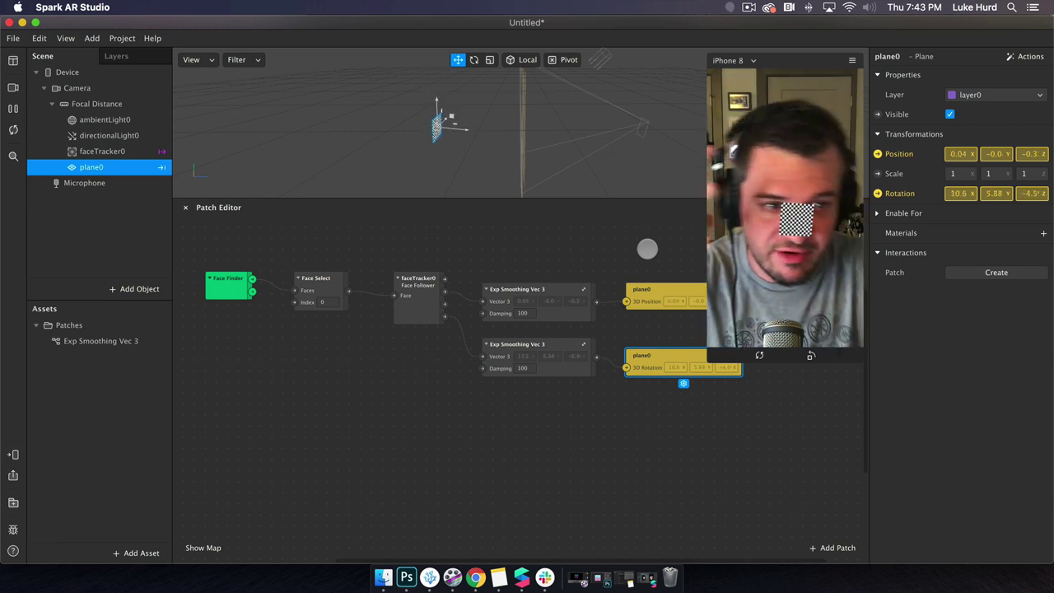
{"action": "left_click_drag", "start_coordinate": [648, 200], "coordinate": [648, 359]}
{"action": "left_click_drag", "start_coordinate": [560, 447], "coordinate": [560, 425]}
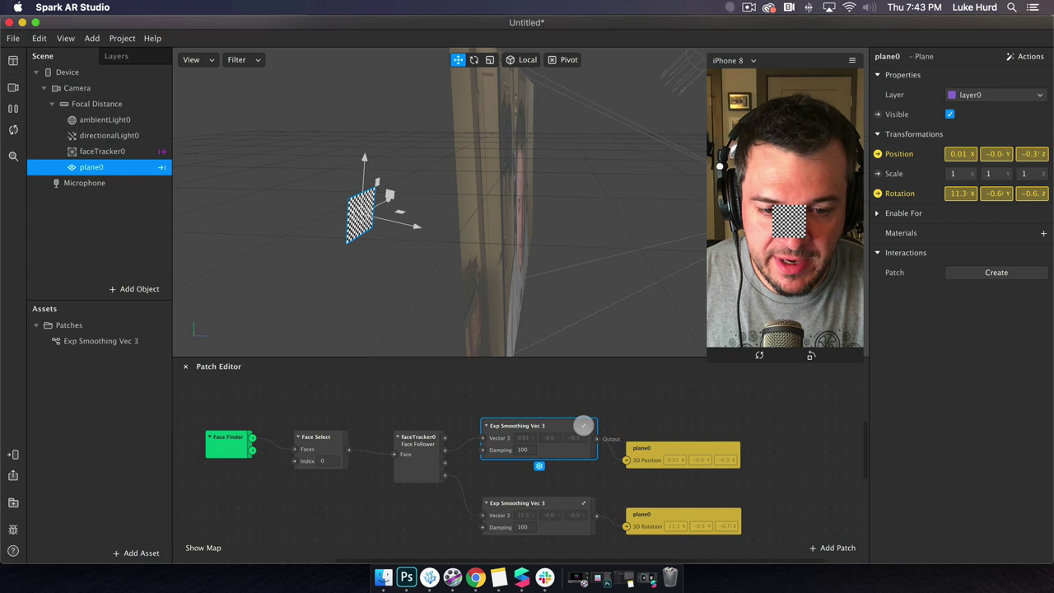
Step: Open the upper Exp Smoothing Vec 3 and select its three Exponential Smoothing nodes
{"action": "left_click", "coordinate": [582, 426]}
{"action": "left_click_drag", "start_coordinate": [586, 374], "coordinate": [569, 288]}
{"action": "scroll", "coordinate": [461, 354], "scroll_direction": "up", "scroll_amount": 2}
{"action": "scroll", "coordinate": [461, 354], "scroll_direction": "right", "scroll_amount": 2}
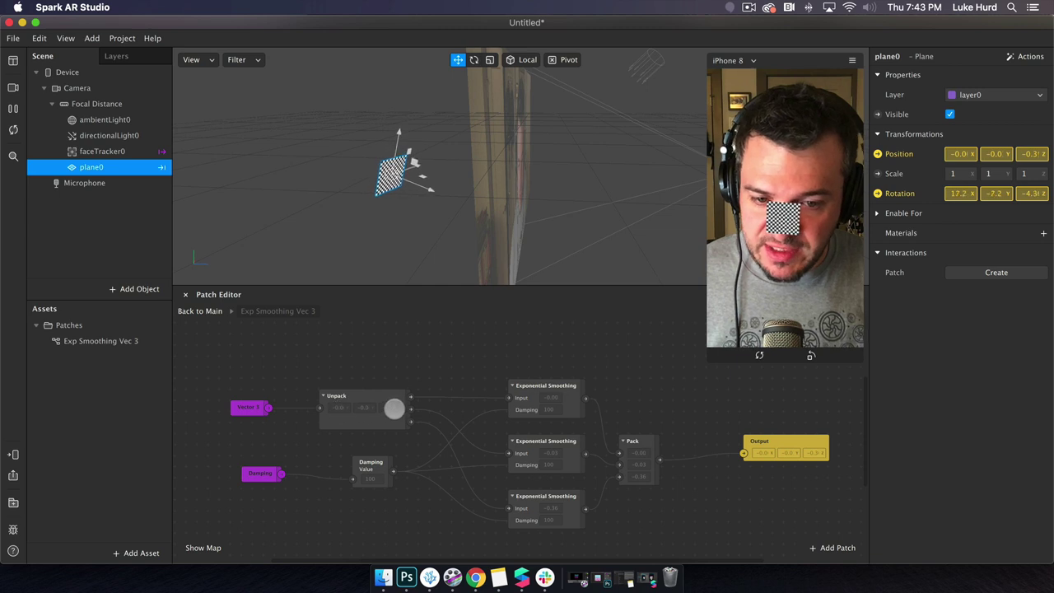
{"action": "left_click", "coordinate": [546, 401]}
{"action": "left_click_drag", "start_coordinate": [549, 449], "coordinate": [557, 537]}
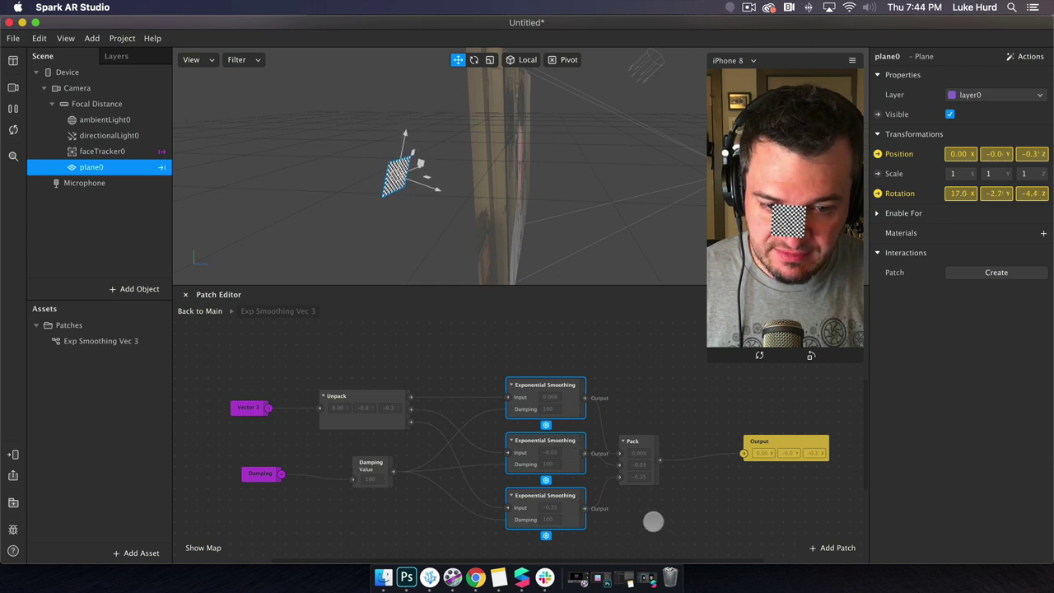
Step: Move the Pack node further right, then bring up the list of patches to add
{"action": "left_click", "coordinate": [653, 521]}
{"action": "left_click", "coordinate": [646, 445]}
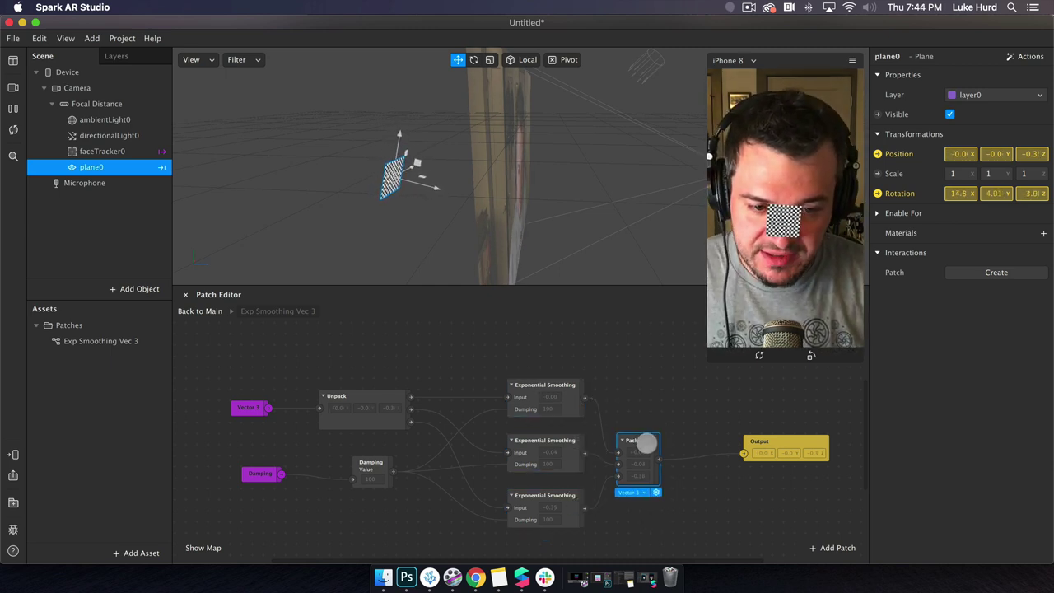
{"action": "left_click_drag", "start_coordinate": [647, 445], "coordinate": [691, 433]}
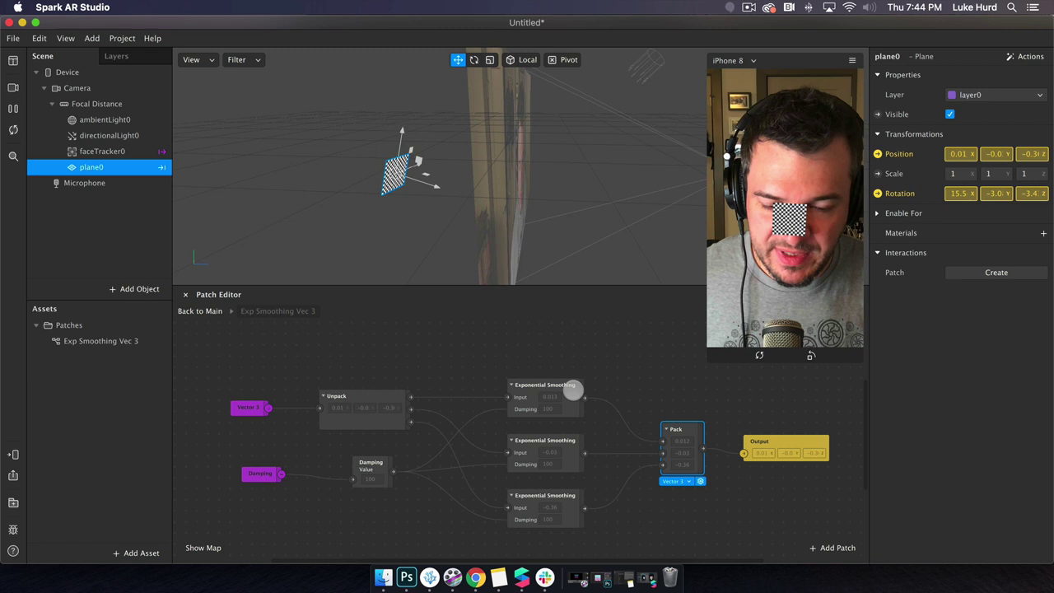
{"action": "left_click", "coordinate": [607, 349]}
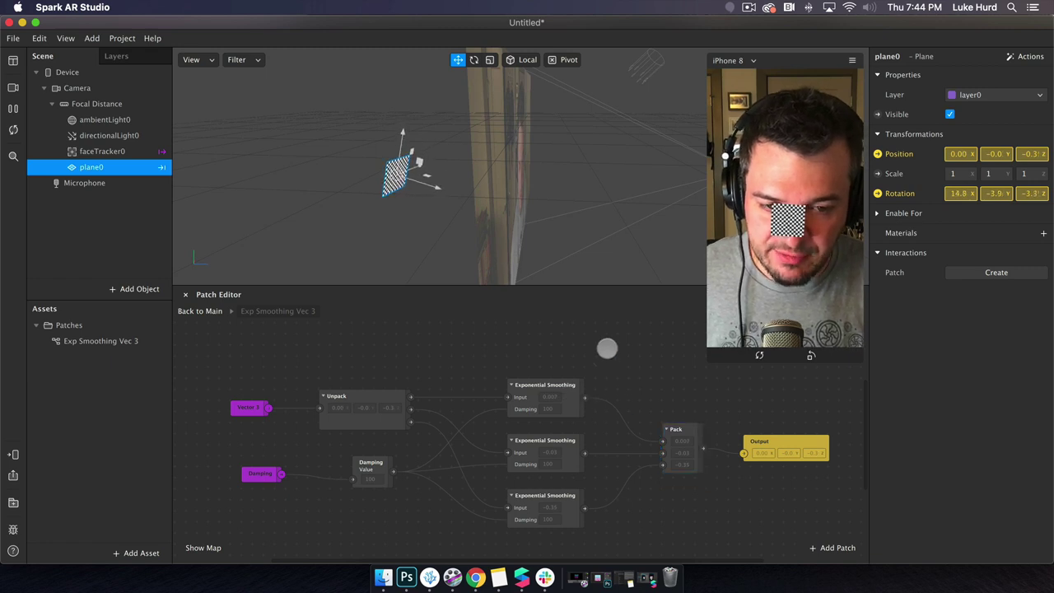
{"action": "double_click", "coordinate": [607, 348]}
Step: Search the patch menu for 'add' and place an Add patch in the graph
{"action": "type", "text": "sd"}
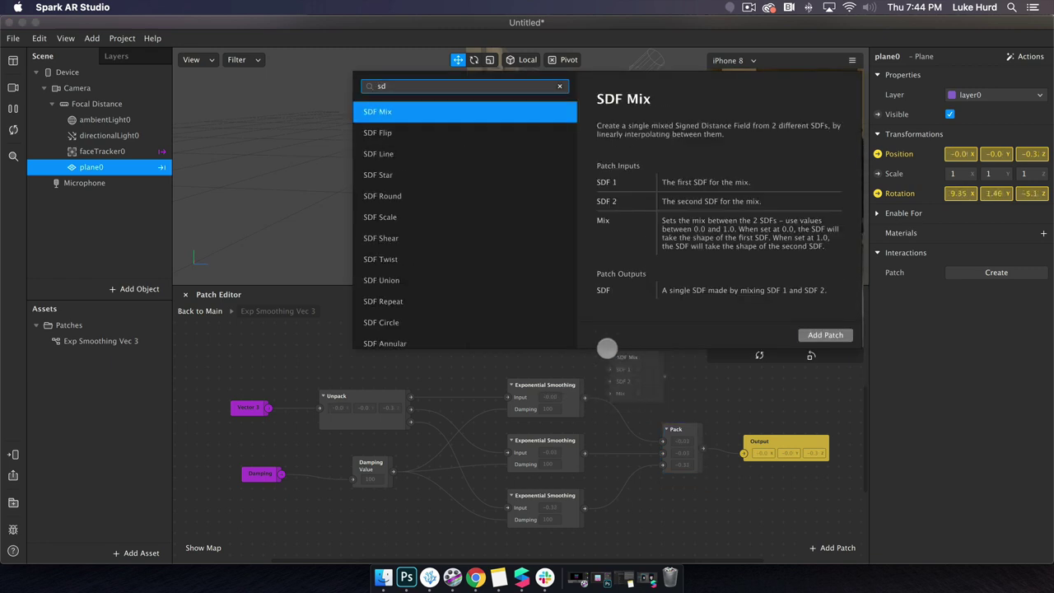
{"action": "key", "text": "BackSpace"}
{"action": "key", "text": "BackSpace"}
{"action": "type", "text": "add"}
{"action": "key", "text": "Return"}
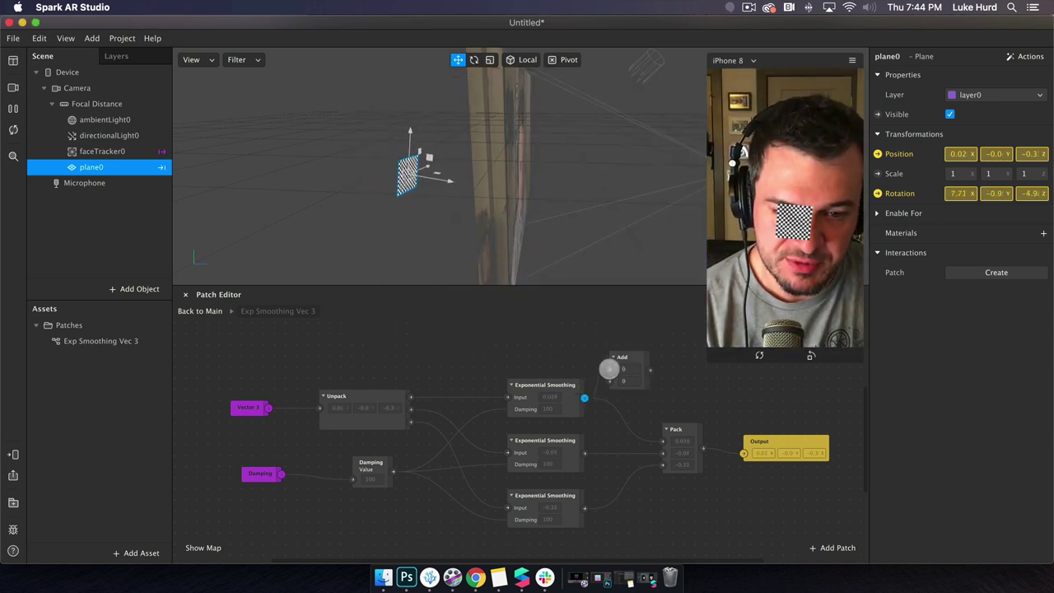
{"action": "right_click", "coordinate": [585, 340]}
{"action": "left_click", "coordinate": [647, 383]}
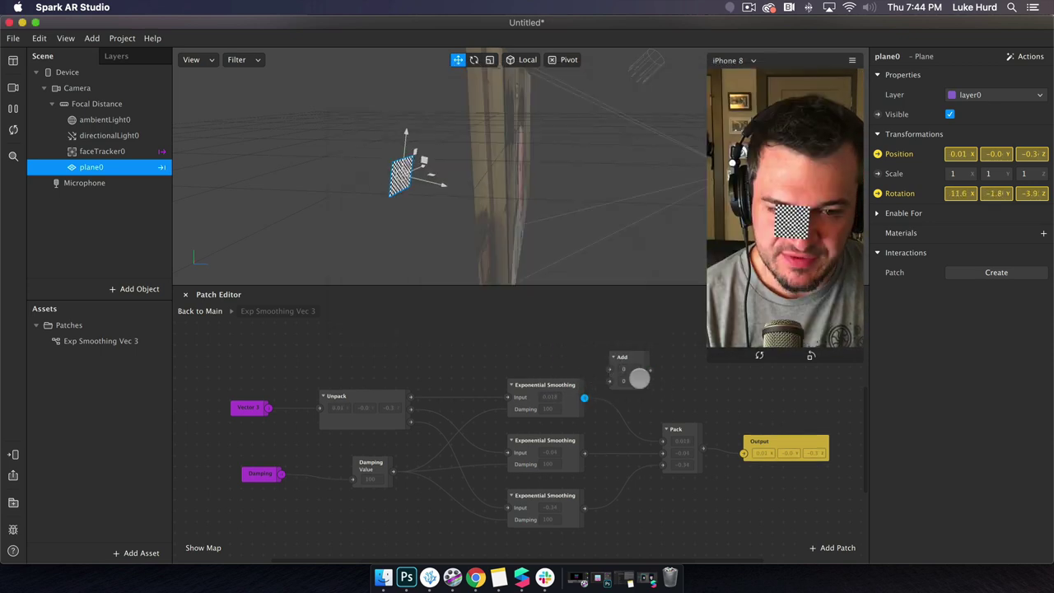
Step: Wire the third Exponential Smoothing output through the Add patch and set 0.55
{"action": "left_click_drag", "start_coordinate": [632, 356], "coordinate": [638, 489]}
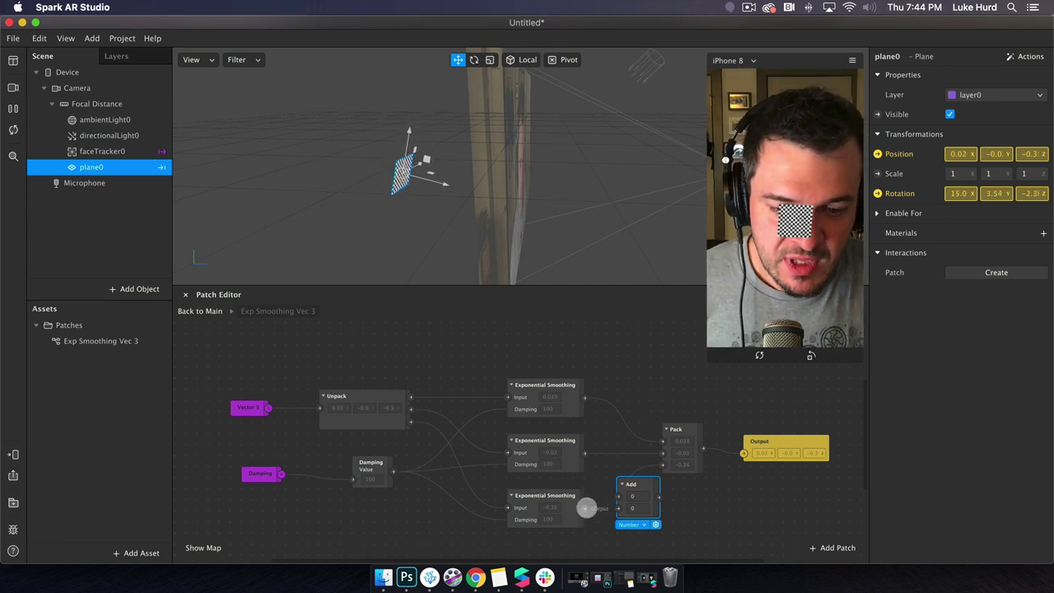
{"action": "left_click_drag", "start_coordinate": [585, 507], "coordinate": [621, 498]}
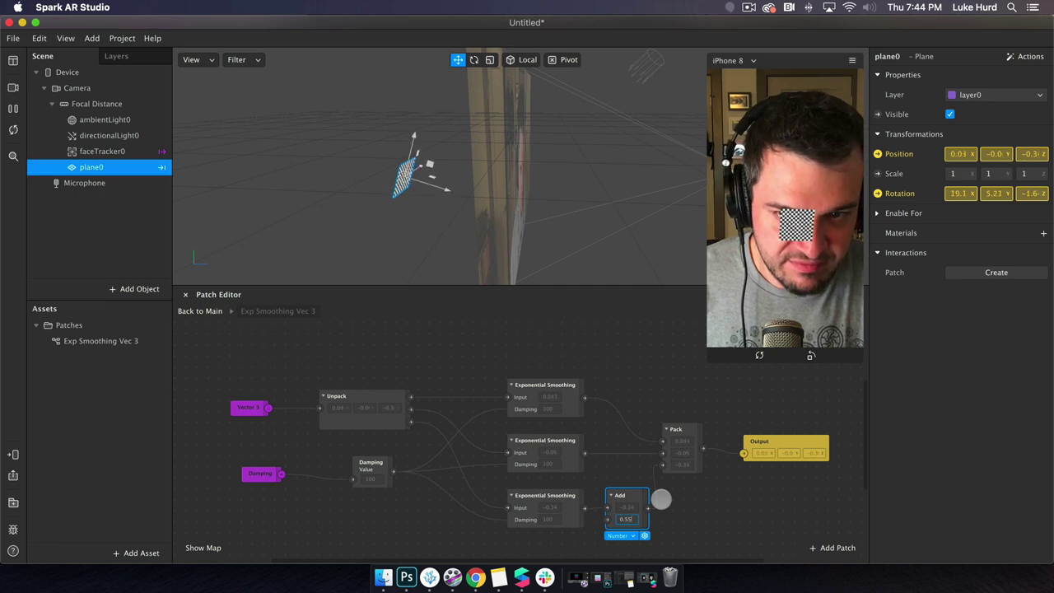
{"action": "key", "text": "Return"}
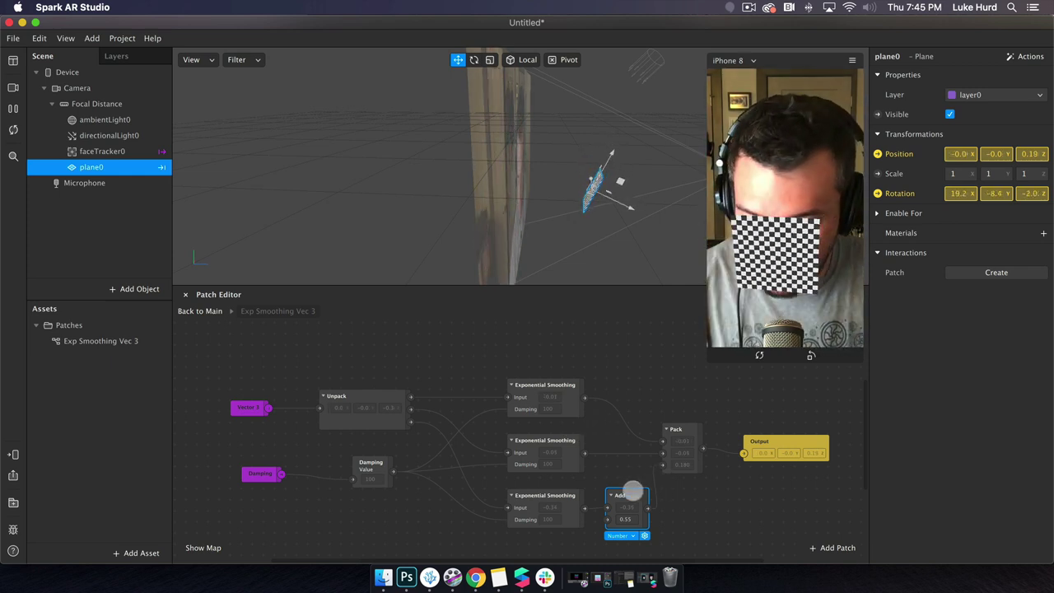
Step: Duplicate the Add patch for the middle smoothed value with 0.15, then return to Main
{"action": "key", "text": "super+c"}
{"action": "key", "text": "super+v"}
{"action": "left_click_drag", "start_coordinate": [640, 522], "coordinate": [664, 452]}
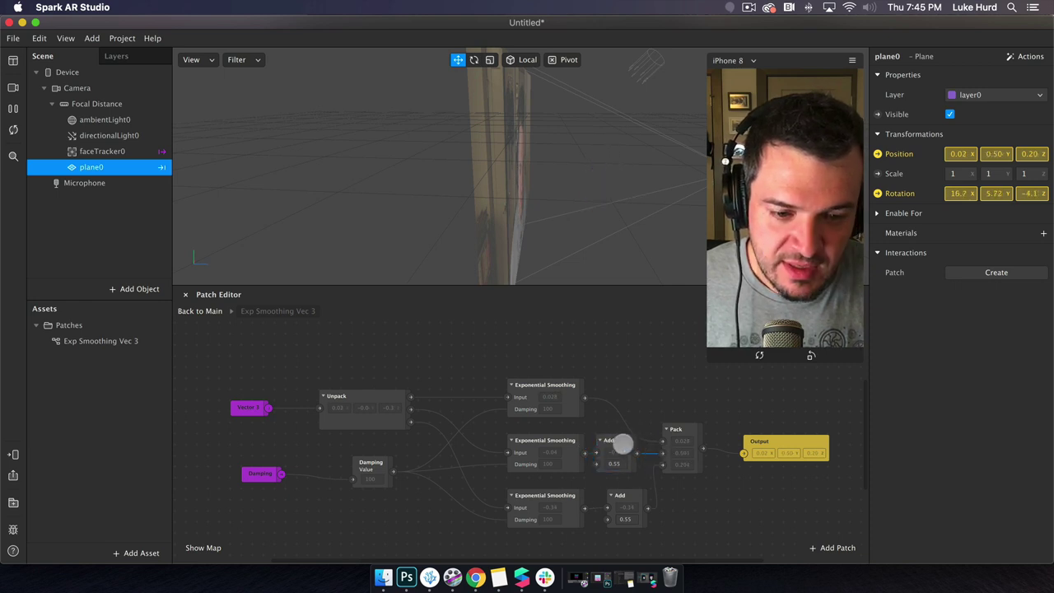
{"action": "left_click", "coordinate": [620, 442]}
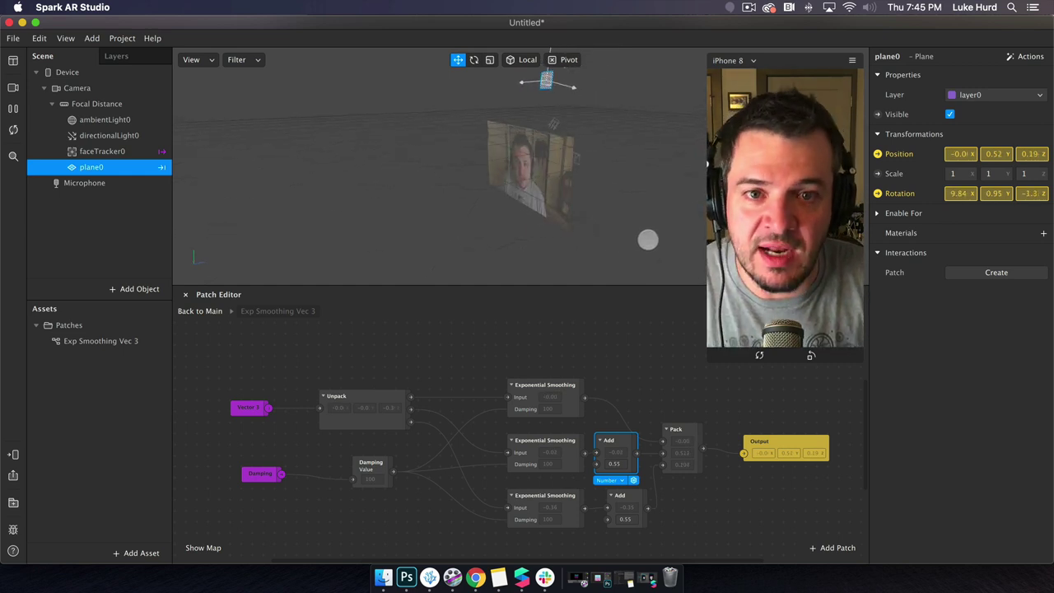
{"action": "left_click", "coordinate": [616, 461]}
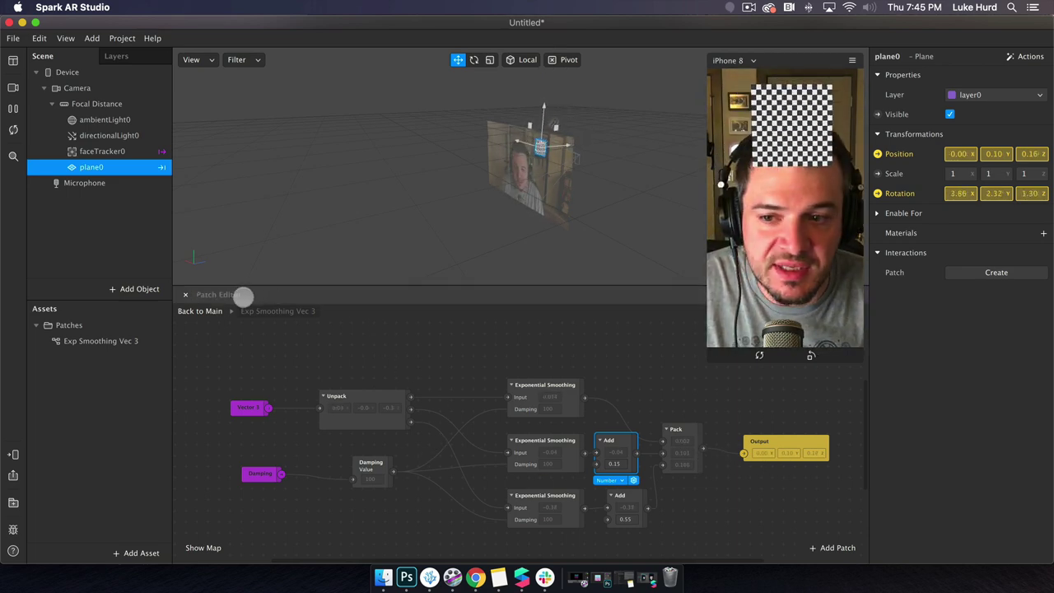
{"action": "left_click", "coordinate": [213, 310]}
{"action": "scroll", "coordinate": [546, 442], "scroll_direction": "down", "scroll_amount": 2}
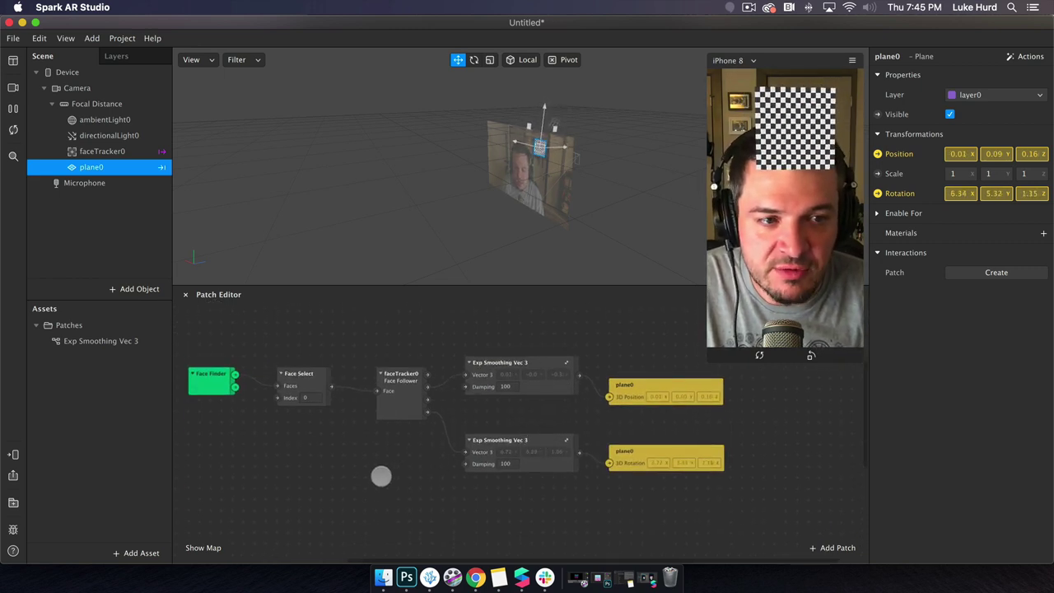
Step: Set Damping to 500 on both Exp Smoothing Vec 3 patches and inspect their connected nodes
{"action": "left_click", "coordinate": [505, 387]}
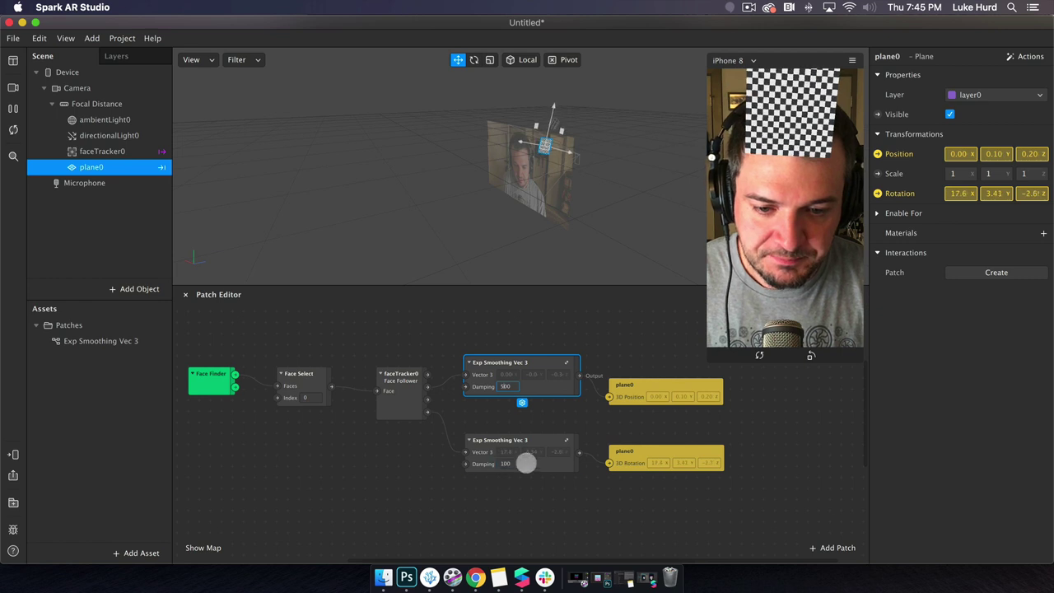
{"action": "left_click", "coordinate": [507, 463]}
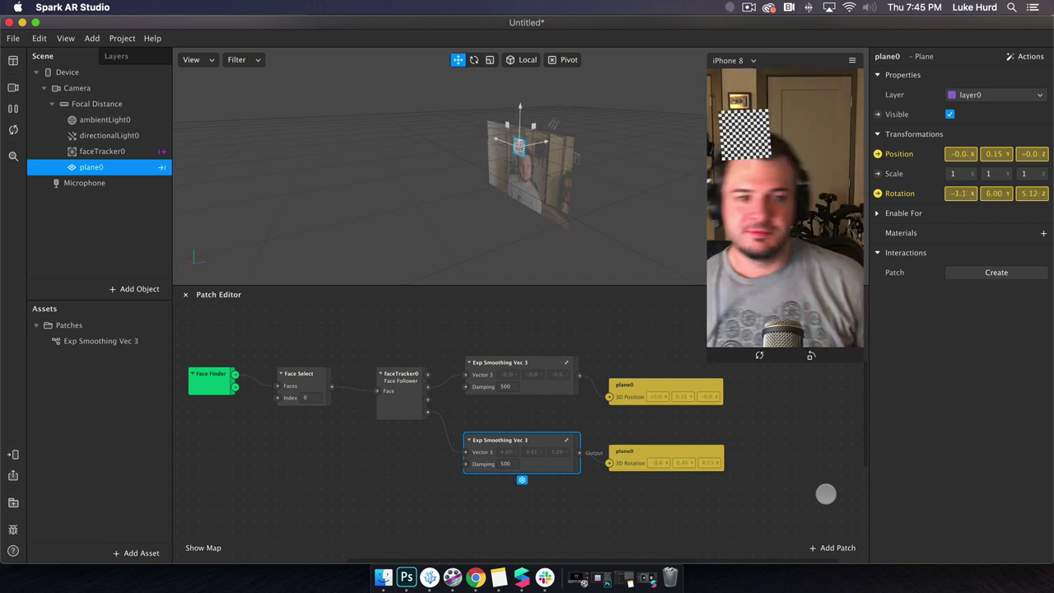
{"action": "left_click", "coordinate": [387, 394]}
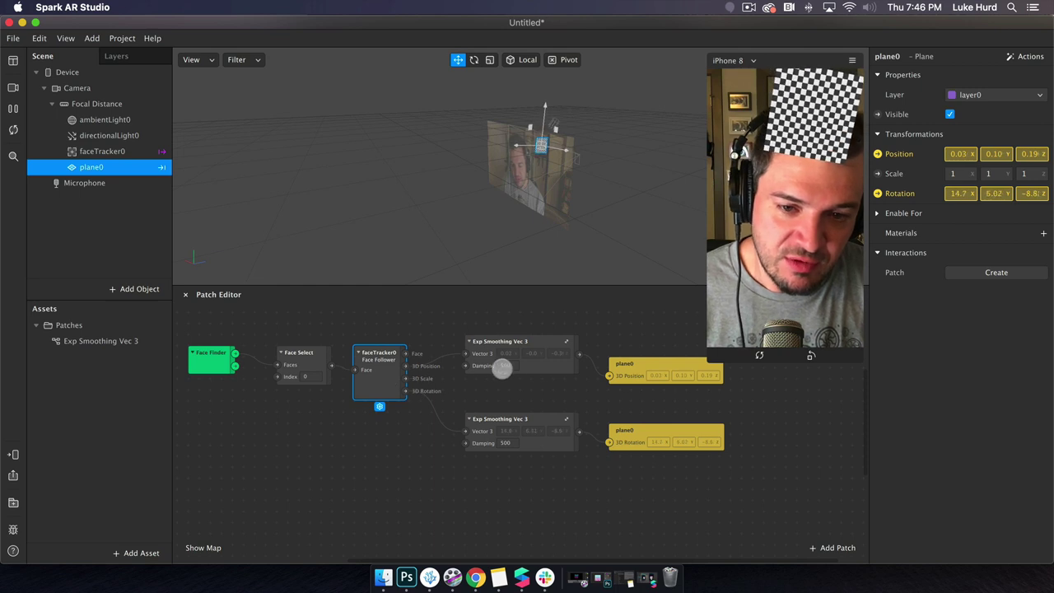
{"action": "left_click", "coordinate": [552, 368]}
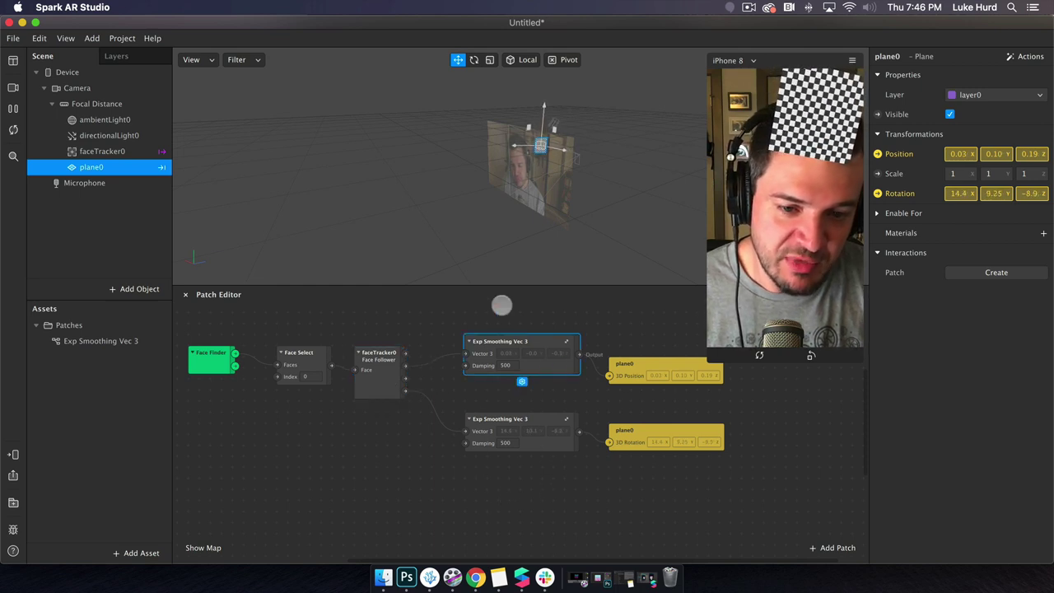
{"action": "left_click", "coordinate": [630, 372]}
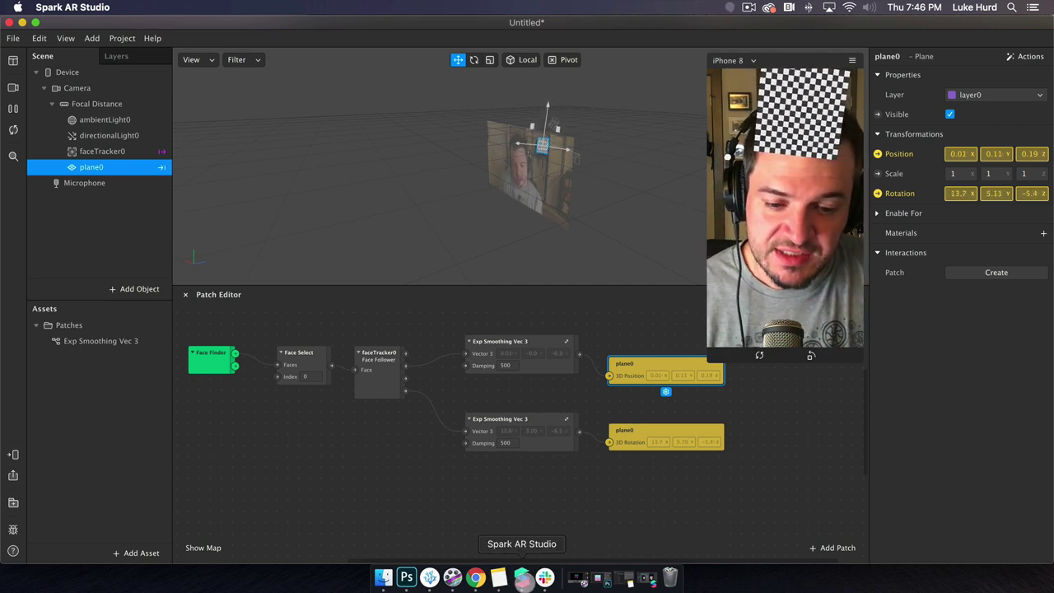
Step: Bring up the Spark-21-Update project window from the dock's Show All Windows list
{"action": "right_click", "coordinate": [524, 578]}
{"action": "mouse_move", "coordinate": [546, 495]}
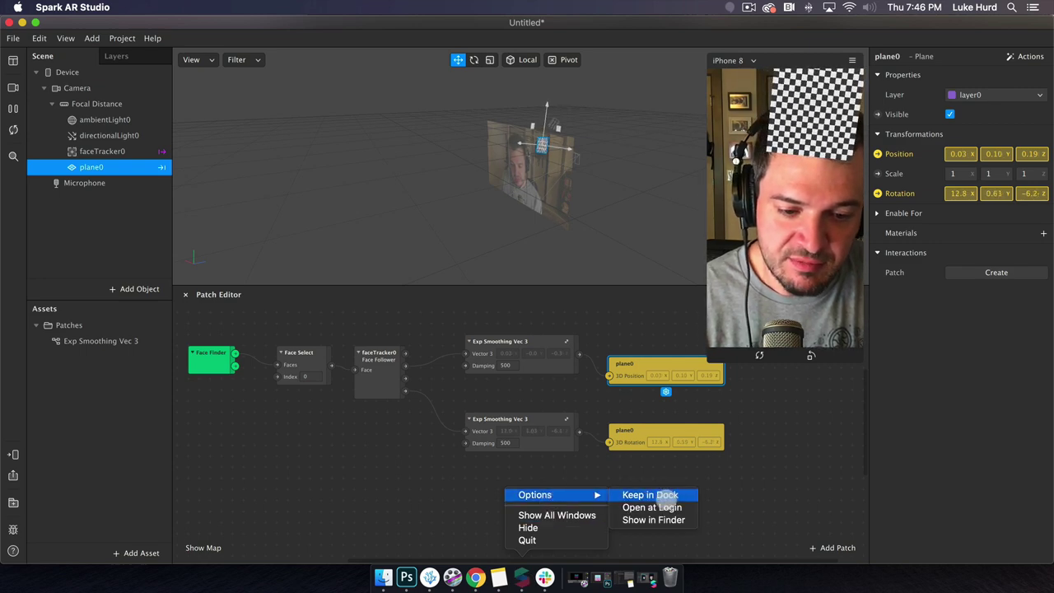
{"action": "left_click", "coordinate": [596, 513]}
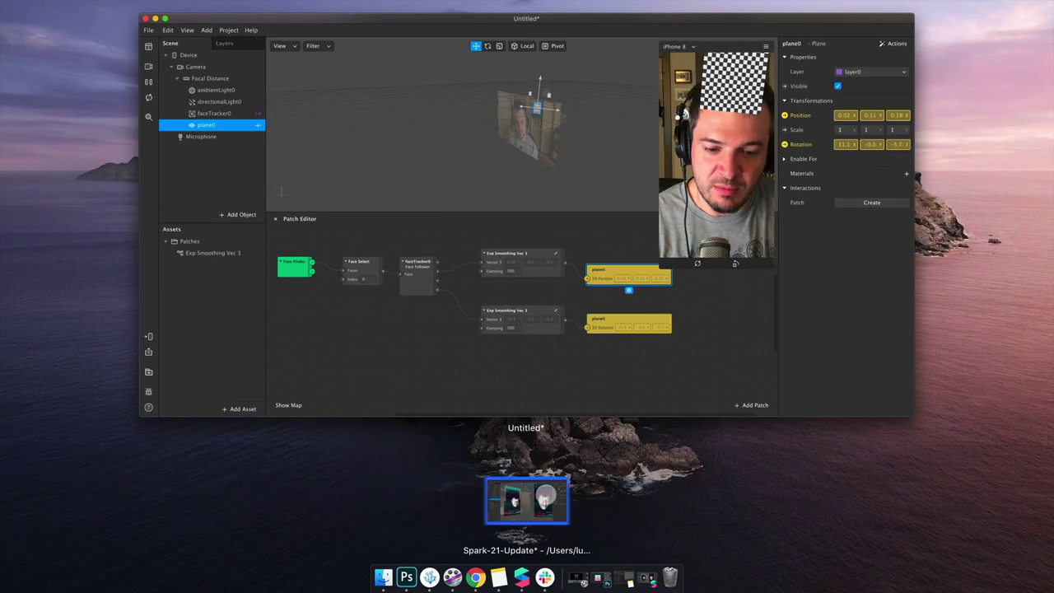
{"action": "left_click", "coordinate": [527, 500]}
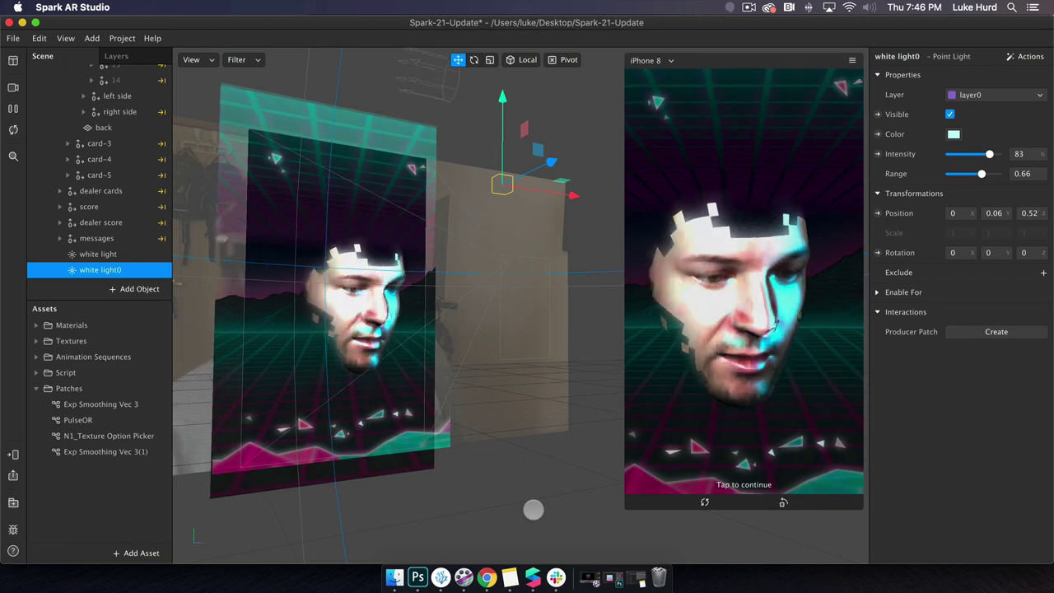